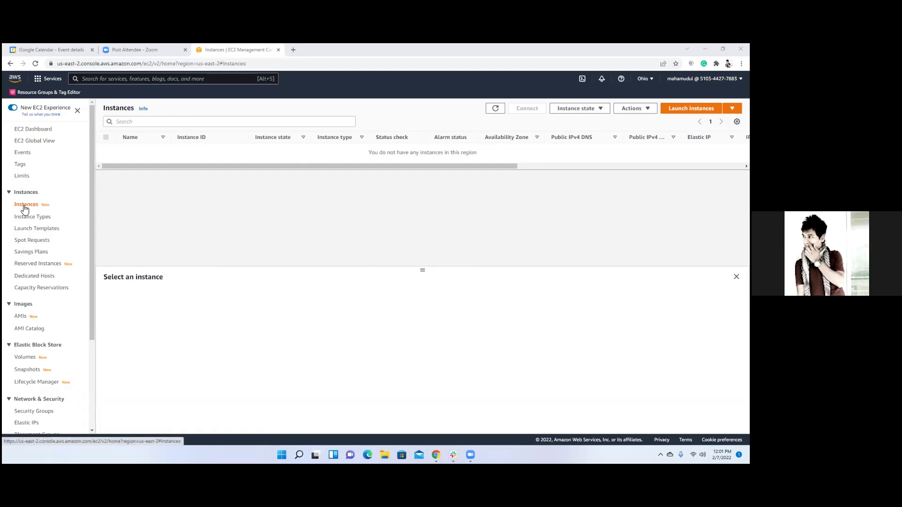
- Start an instance launch with the Ubuntu Server 20.04 LTS 64-bit (x86) image and the t2.micro instance type
click(691, 108)
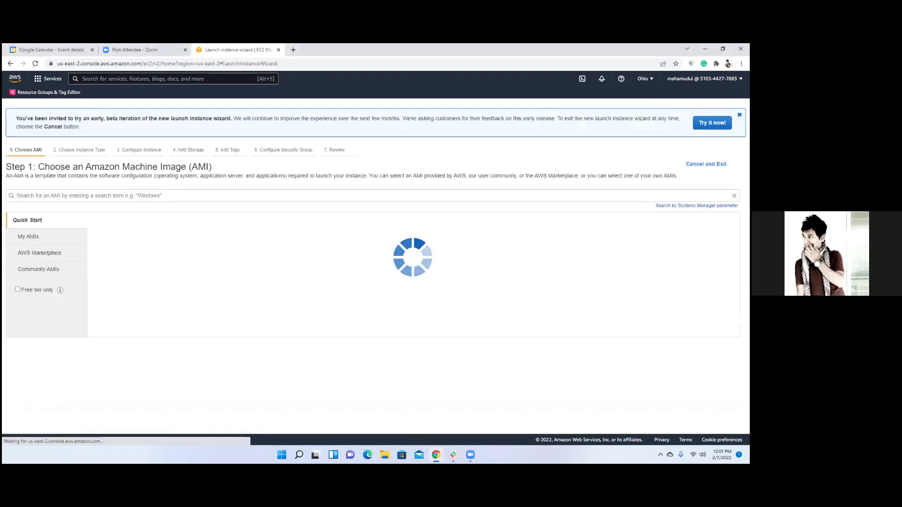
scroll(133, 296, down, 3)
scroll(133, 296, down, 5)
scroll(144, 279, down, 2)
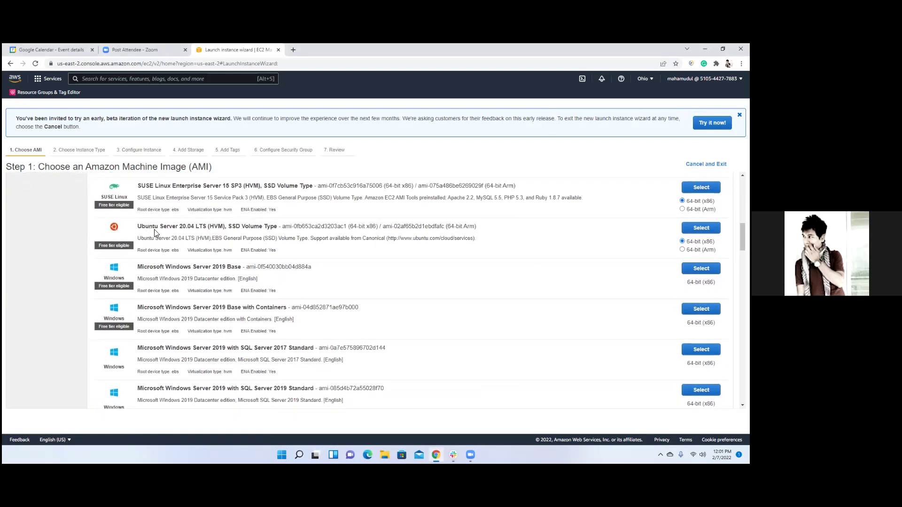
click(701, 228)
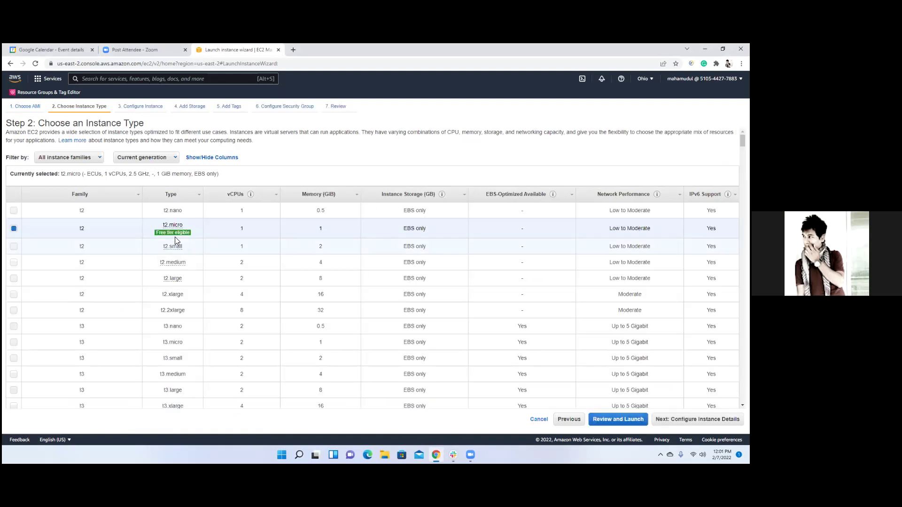
mouse_move(185, 236)
click(697, 419)
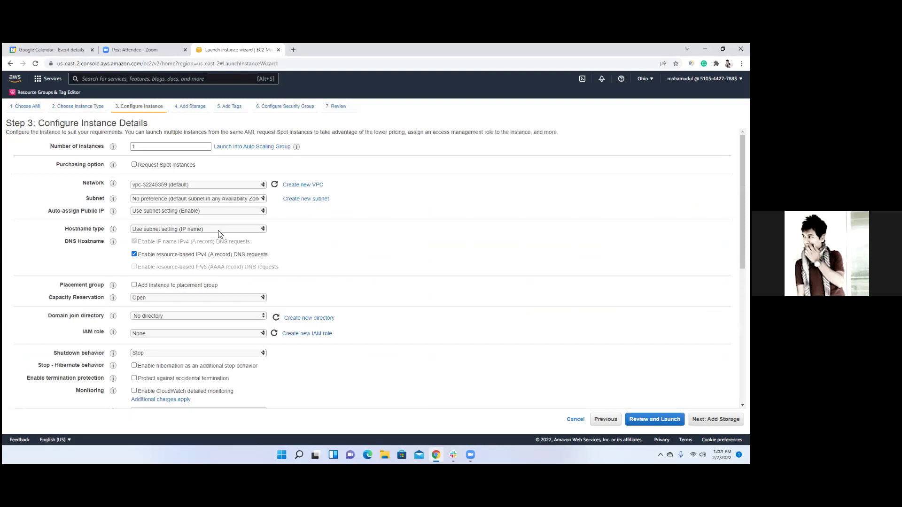
- Set the number of instances to 2 and continue to the security group configuration, keeping default storage and adding no tags
double_click(151, 147)
key(BackSpace)
key(BackSpace)
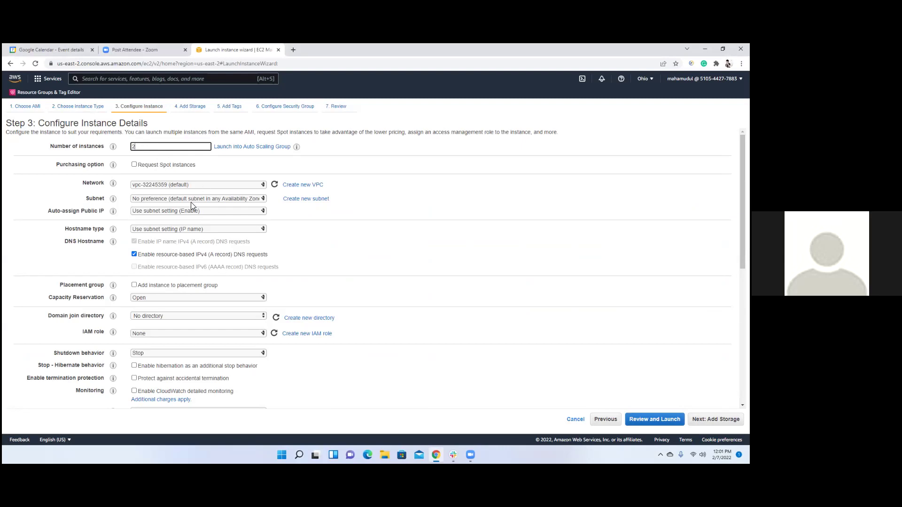
scroll(190, 203, down, 3)
scroll(217, 202, up, 3)
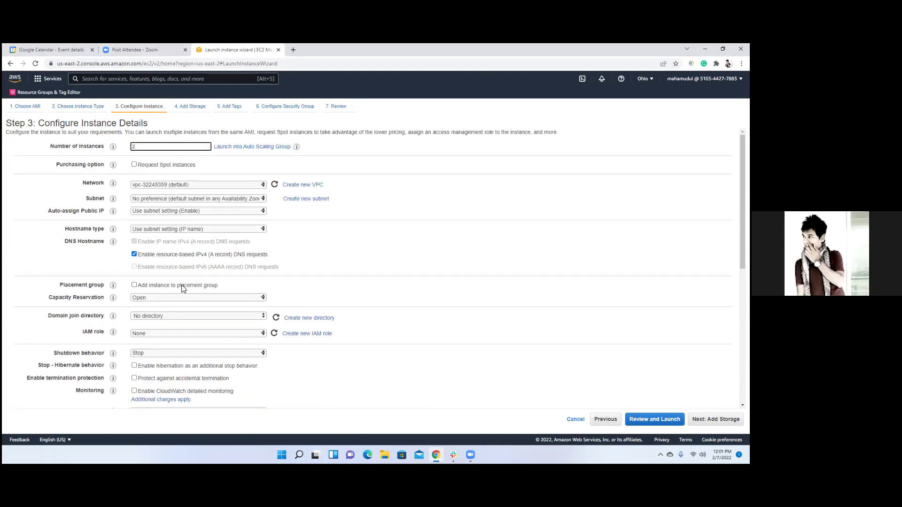
scroll(183, 288, down, 6)
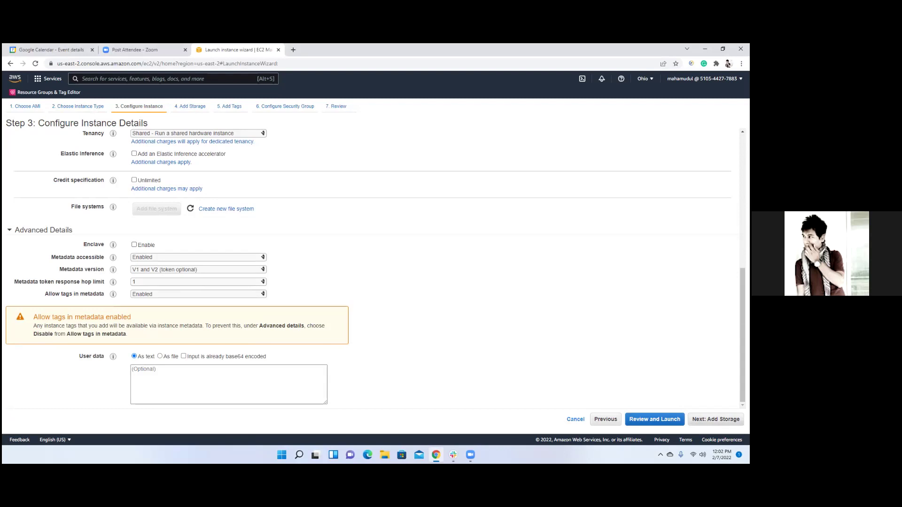
click(716, 419)
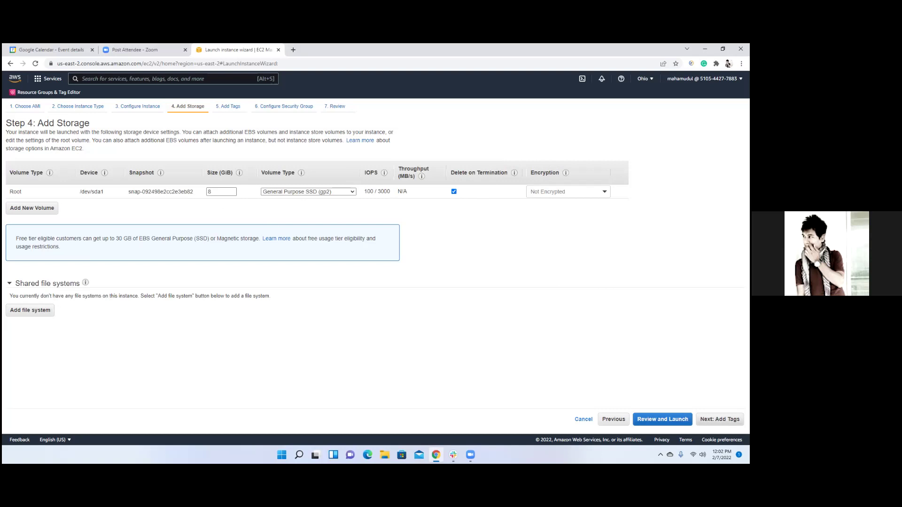
click(720, 419)
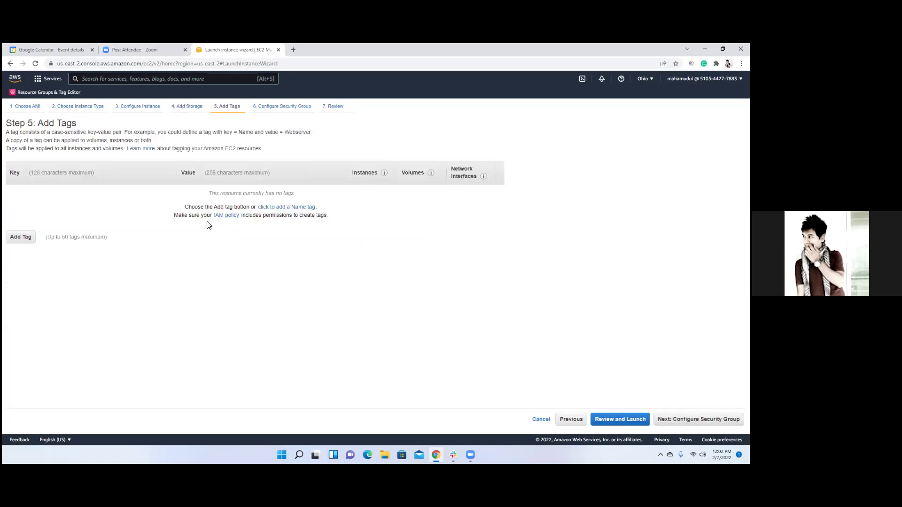
click(719, 419)
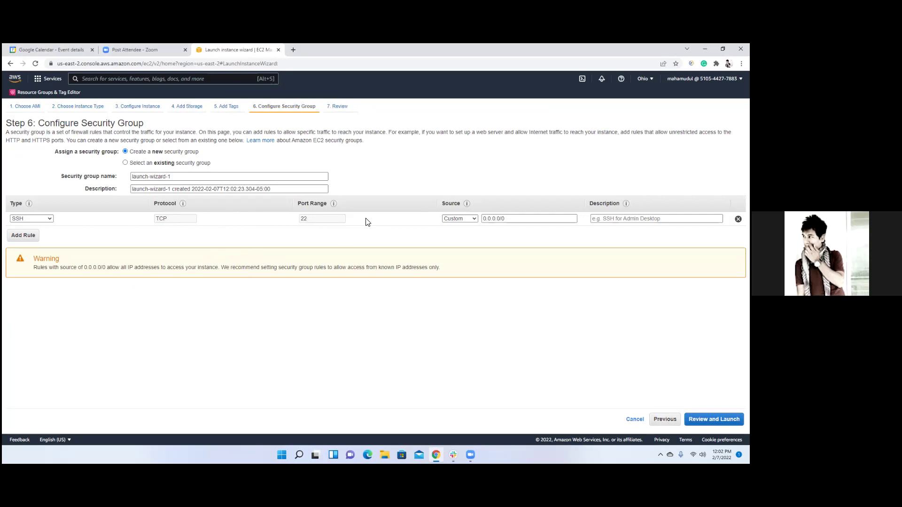
- Set the SSH rule's source to Anywhere and add an HTTP rule with source Anywhere to the new security group
click(473, 220)
click(466, 233)
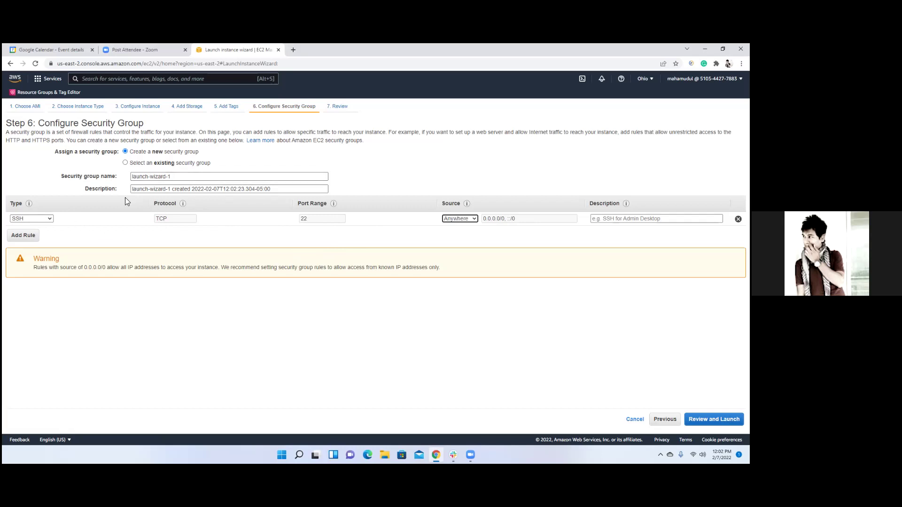
click(24, 235)
click(47, 233)
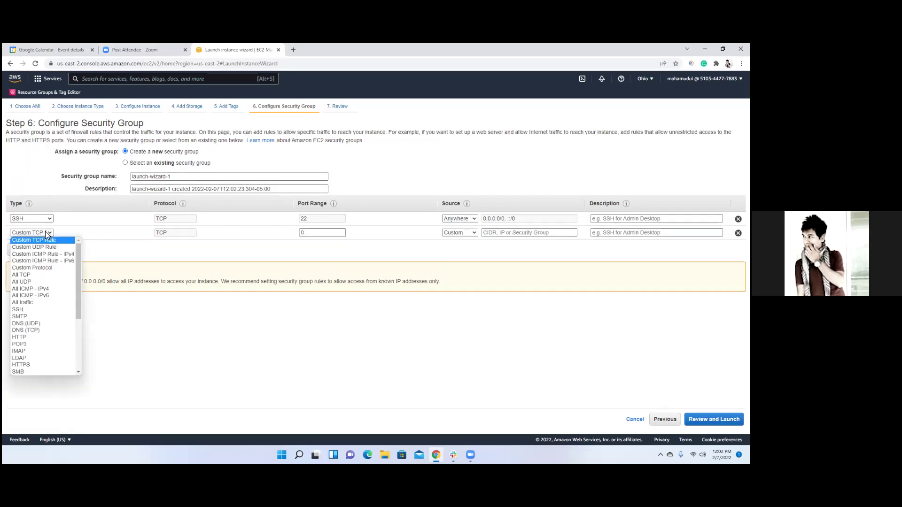
click(31, 336)
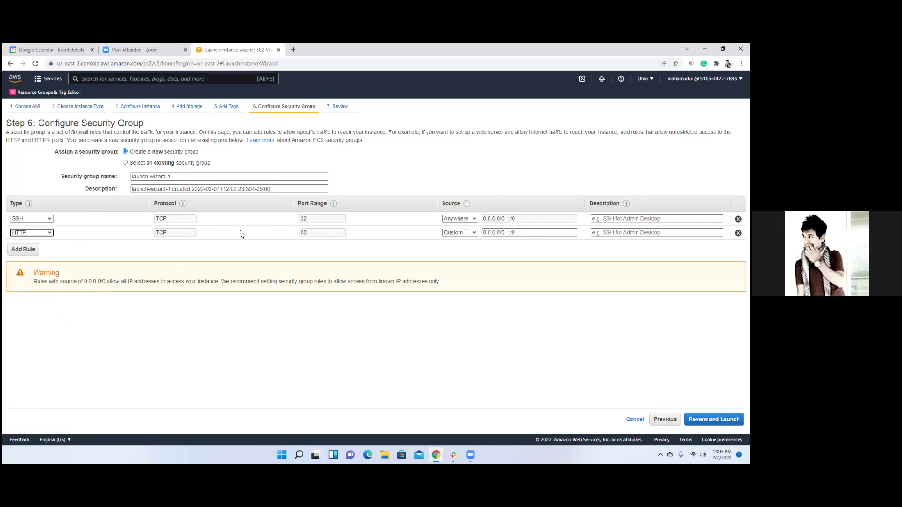
click(475, 233)
click(468, 248)
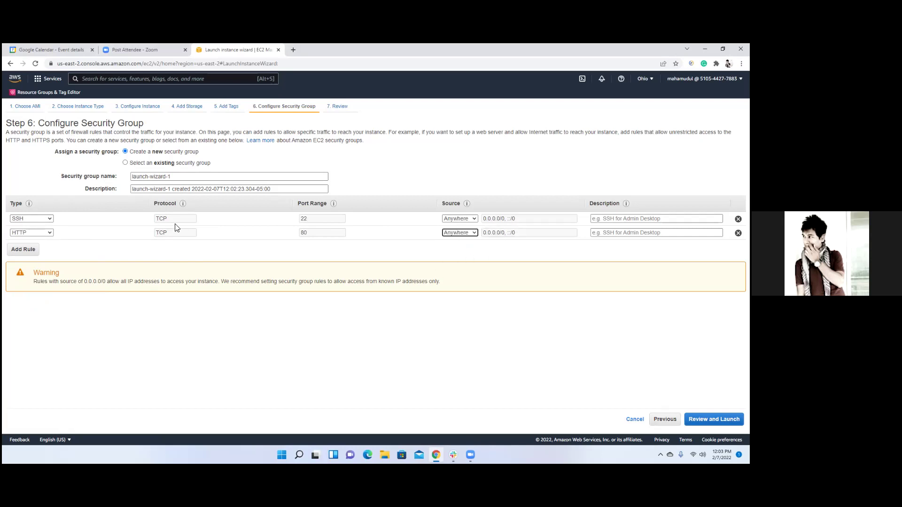
- Add a third rule for All traffic with source Anywhere to the new security group
click(23, 249)
click(29, 248)
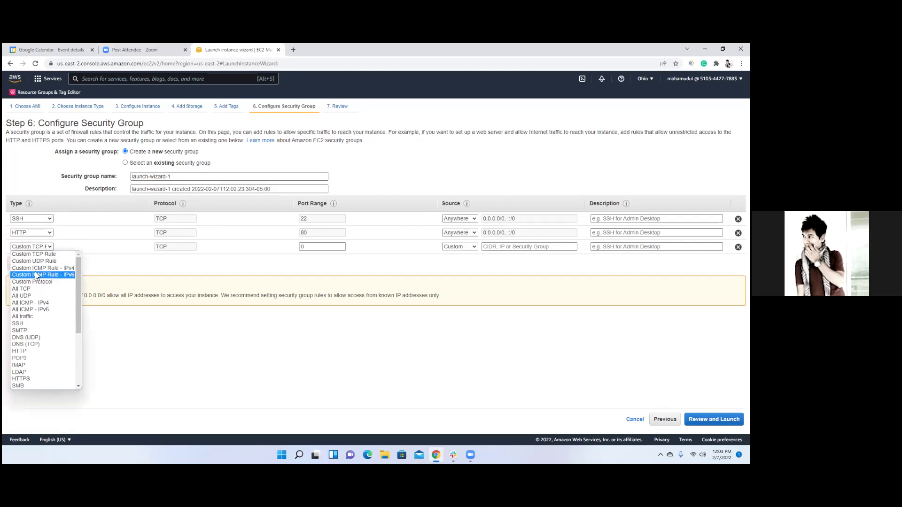
click(29, 316)
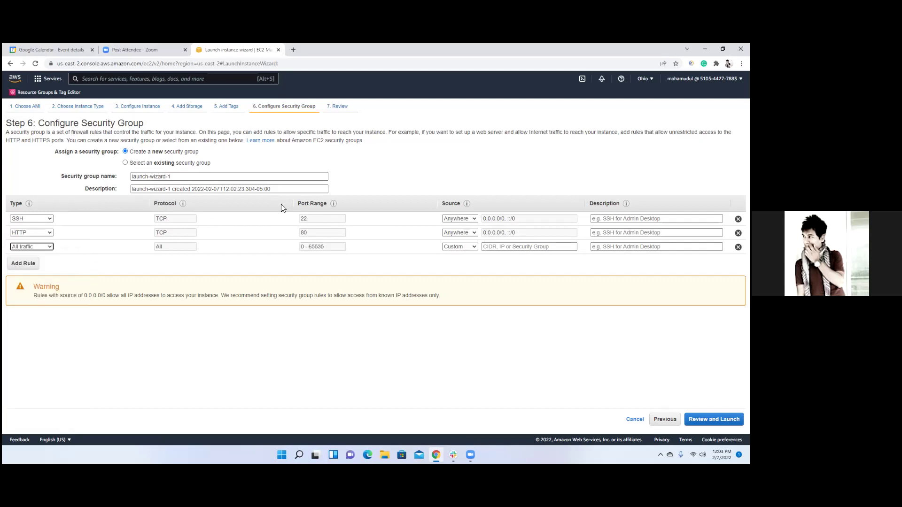
click(469, 248)
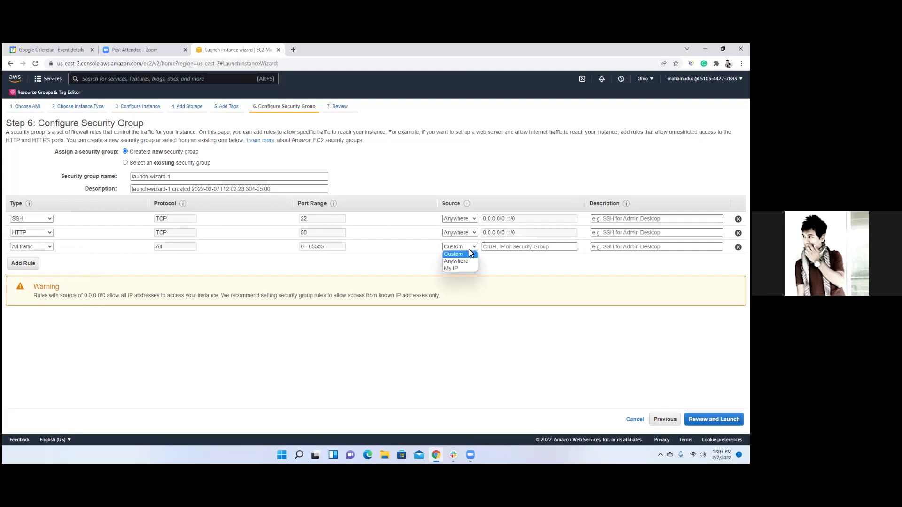
click(464, 262)
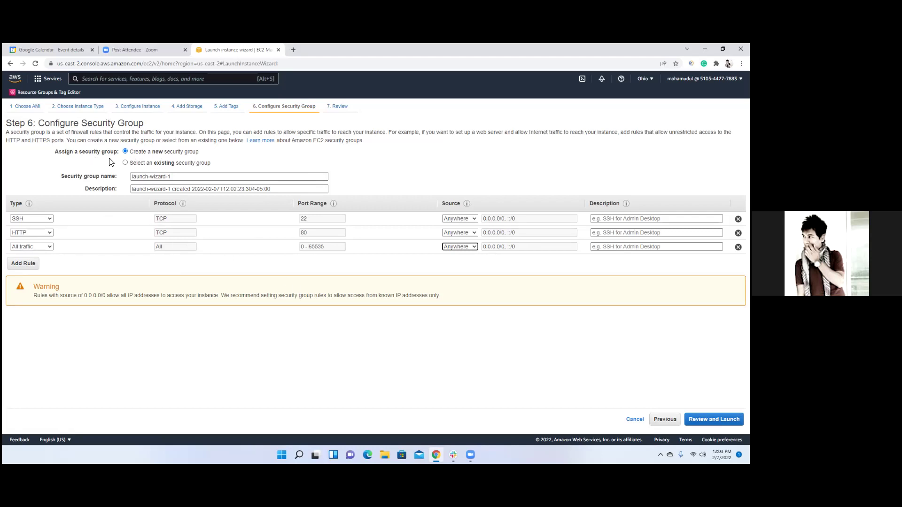
- Assign the existing security group launch-wizard-2 and proceed to the launch review
click(125, 163)
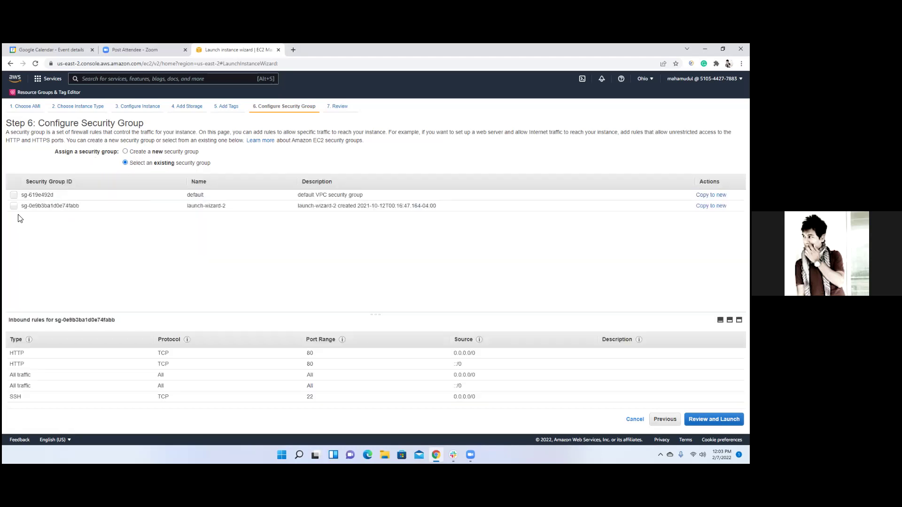
click(14, 206)
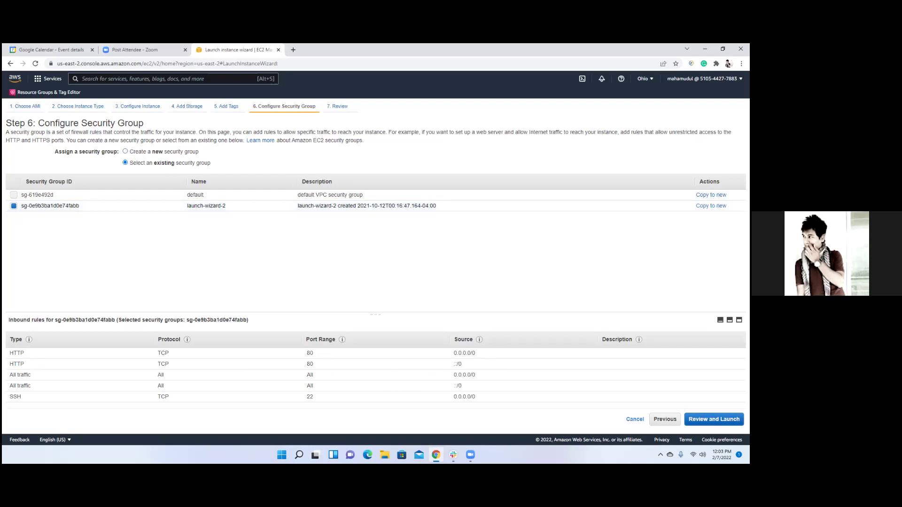
click(714, 419)
- Examine the security groups, instance details, storage and tags in the launch review
scroll(550, 345, down, 3)
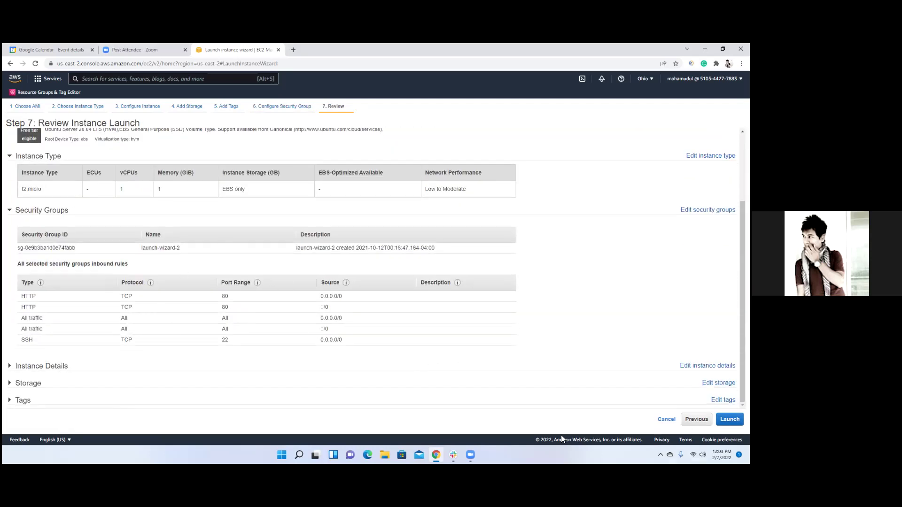
click(8, 366)
scroll(73, 367, down, 5)
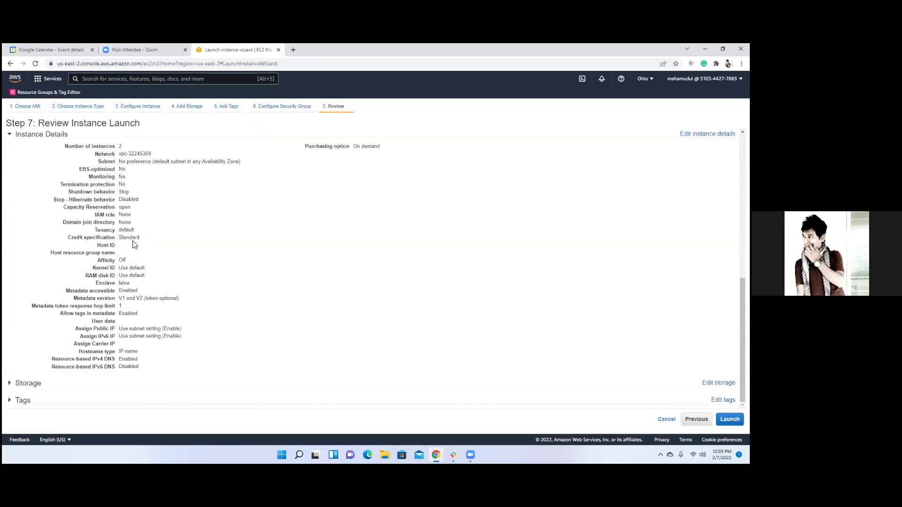
click(9, 383)
scroll(146, 358, down, 1)
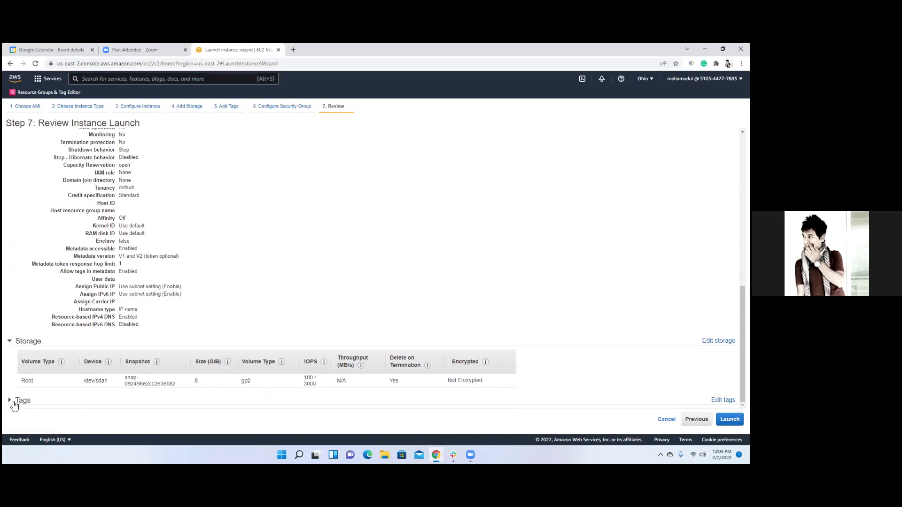
click(76, 404)
scroll(105, 367, down, 1)
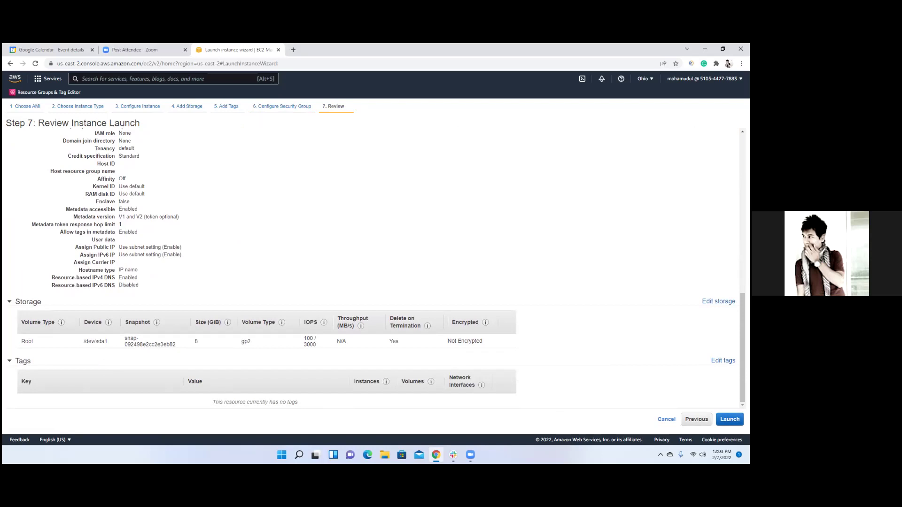
- Launch the instances with the existing key pair myFirstEc2, acknowledging access to its private key file, and open the instances list
click(729, 419)
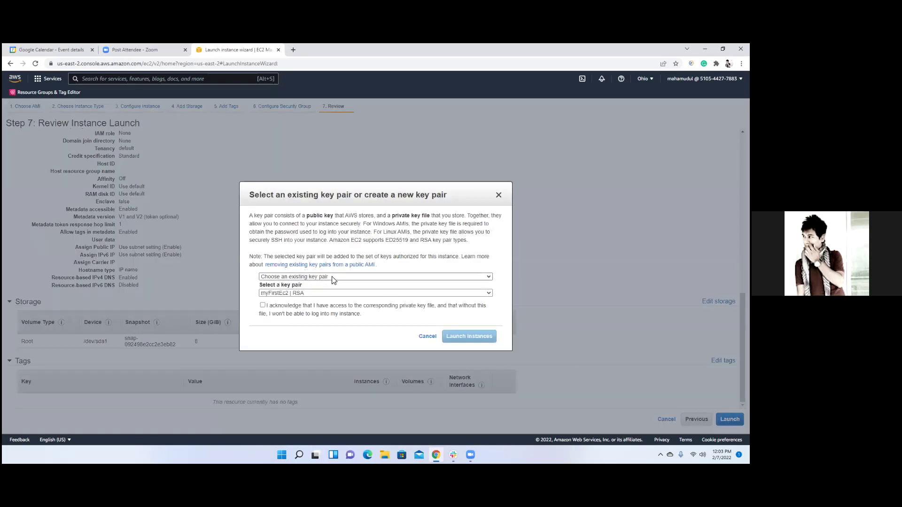
click(488, 277)
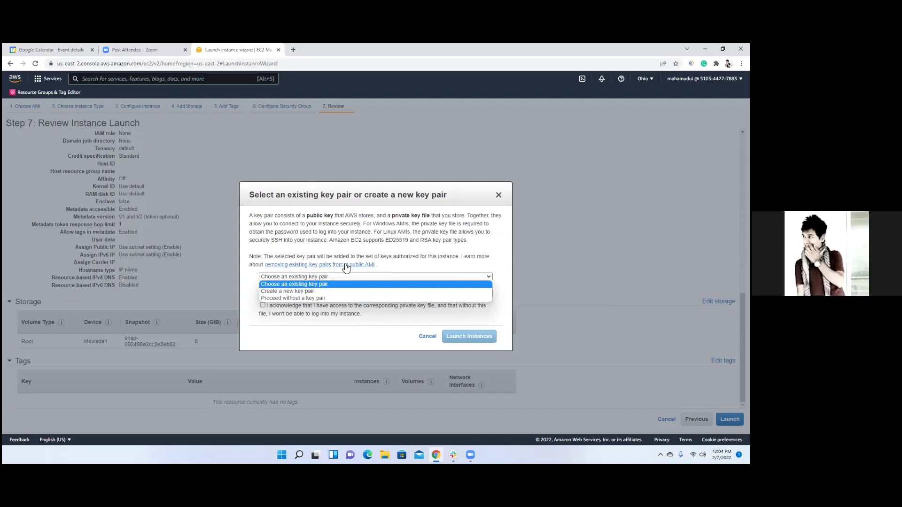
click(343, 284)
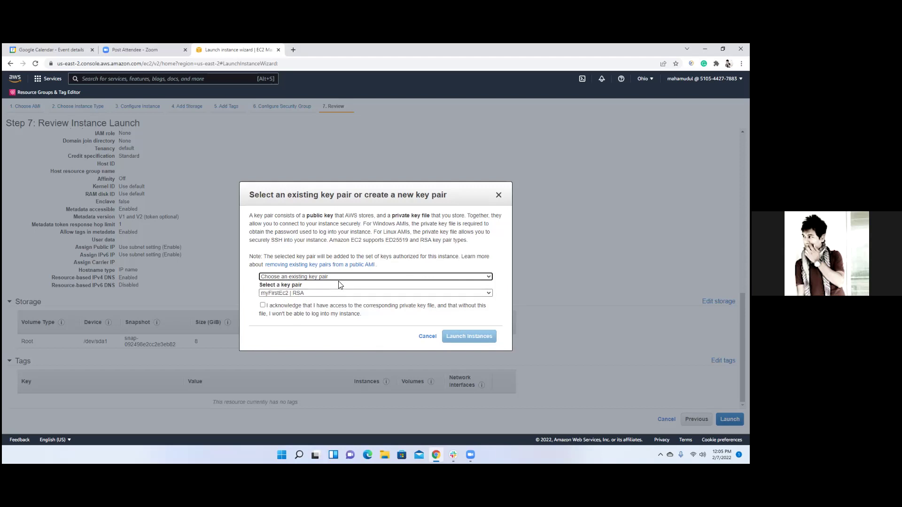
click(262, 306)
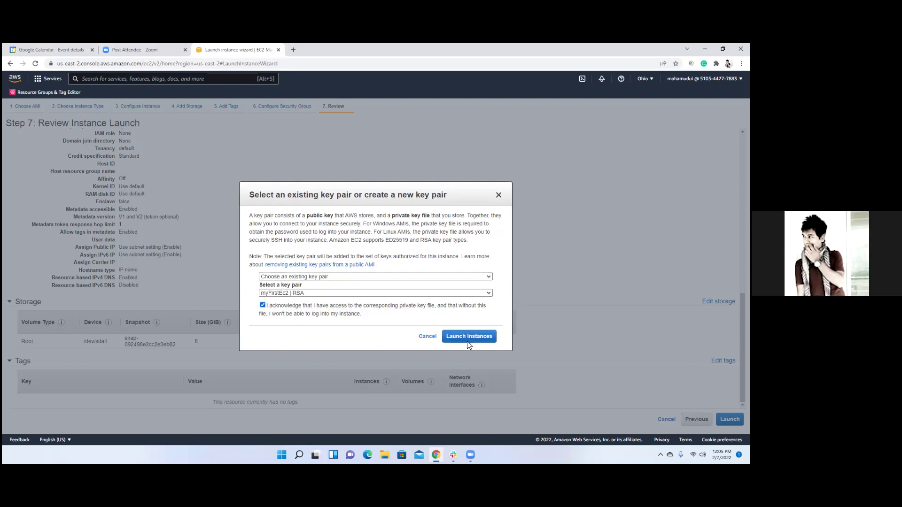
click(483, 337)
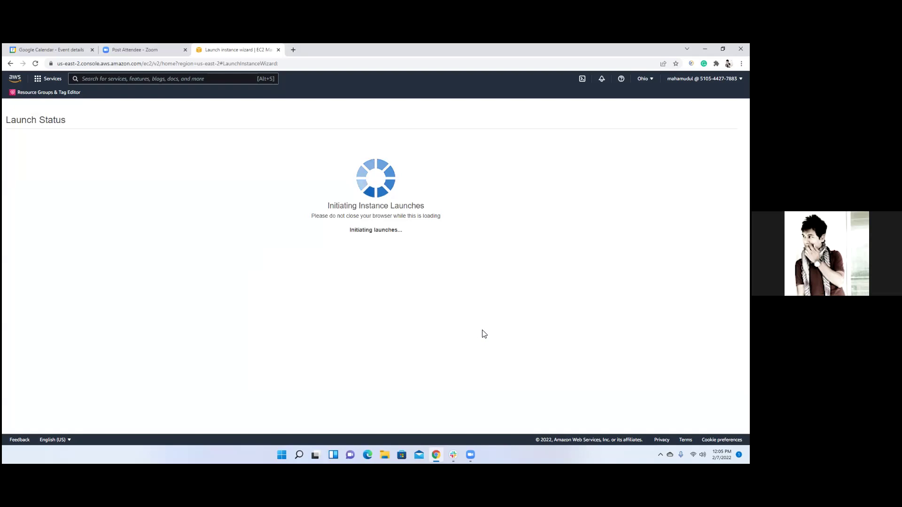
click(720, 359)
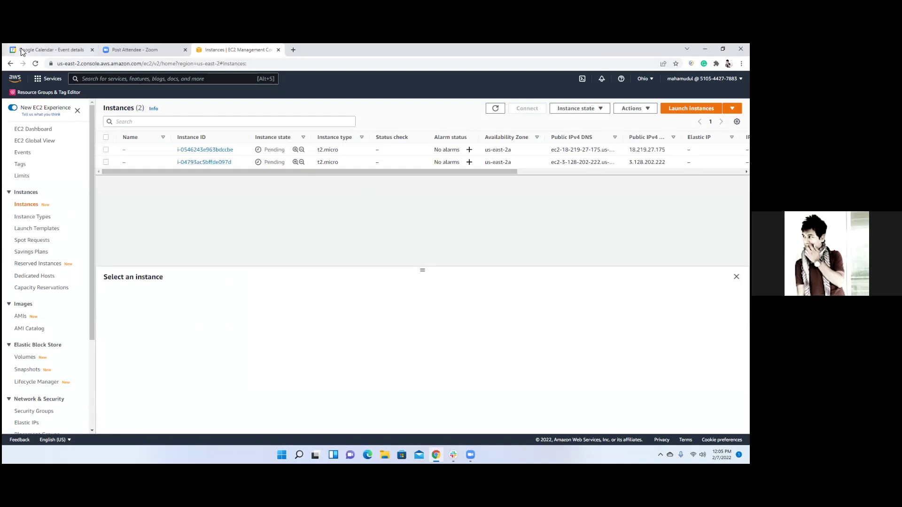
- Reload the instances list and name the first instance mongo-db
click(35, 63)
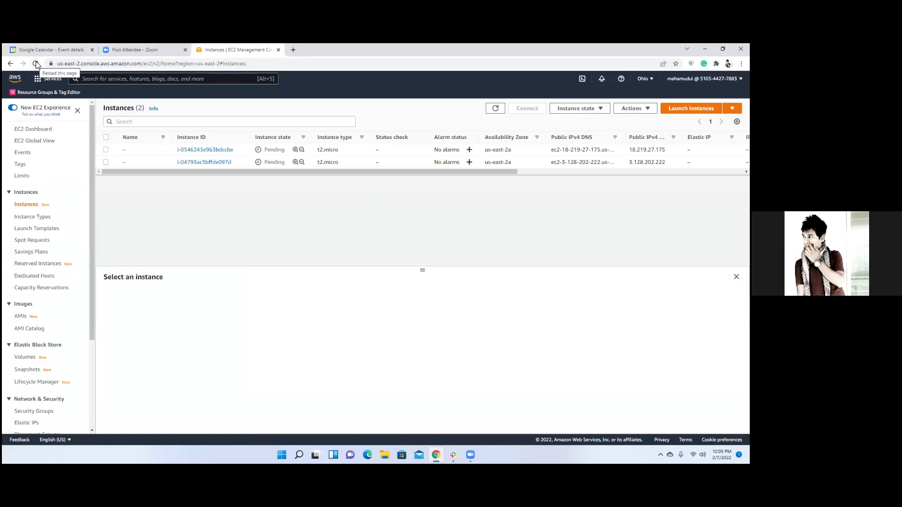
click(37, 64)
click(106, 150)
click(106, 151)
click(130, 150)
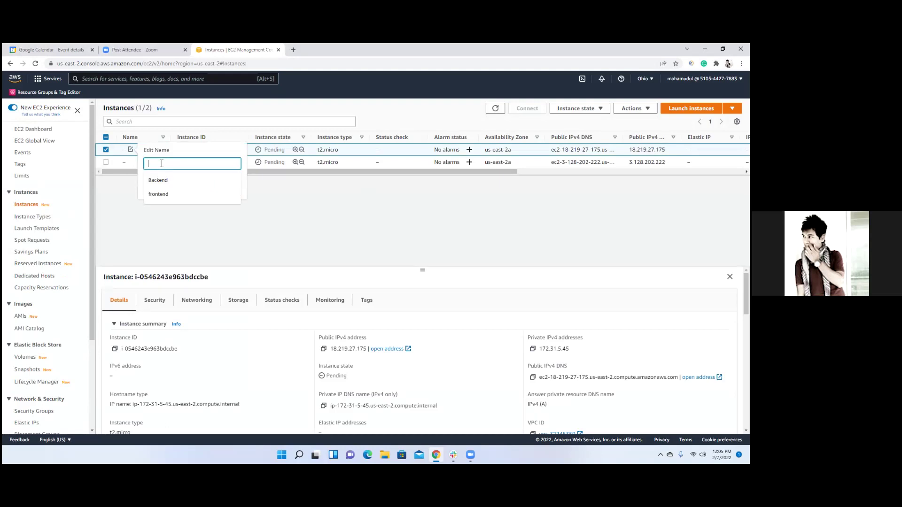
text(ngo-db)
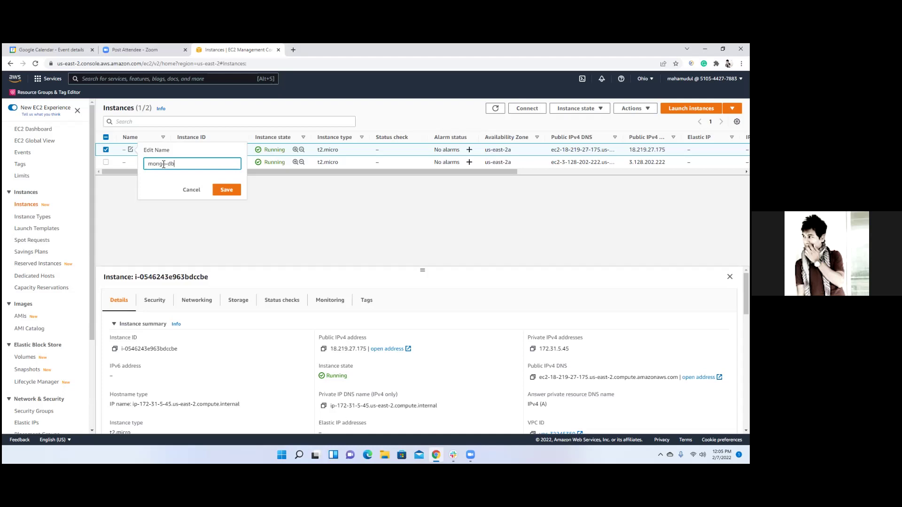
click(226, 190)
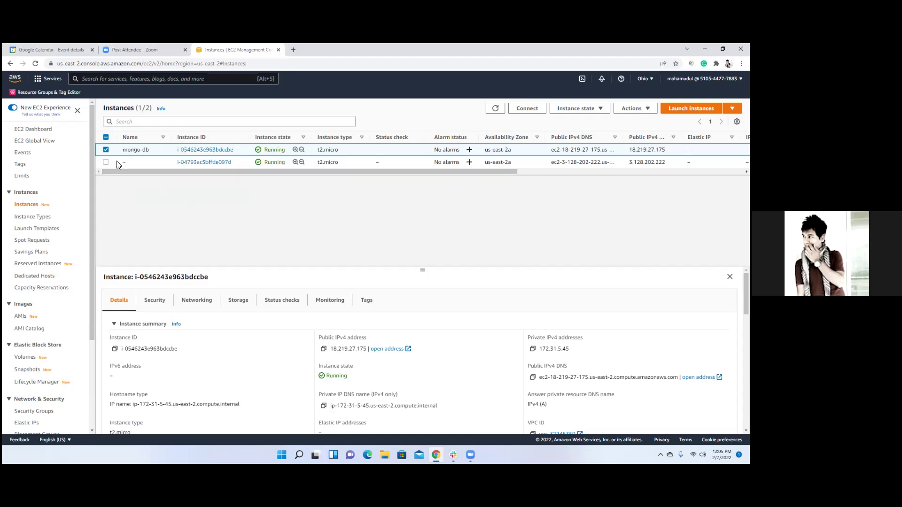
- Name the second instance blog-app and clear the selection of both instances
click(132, 162)
click(157, 177)
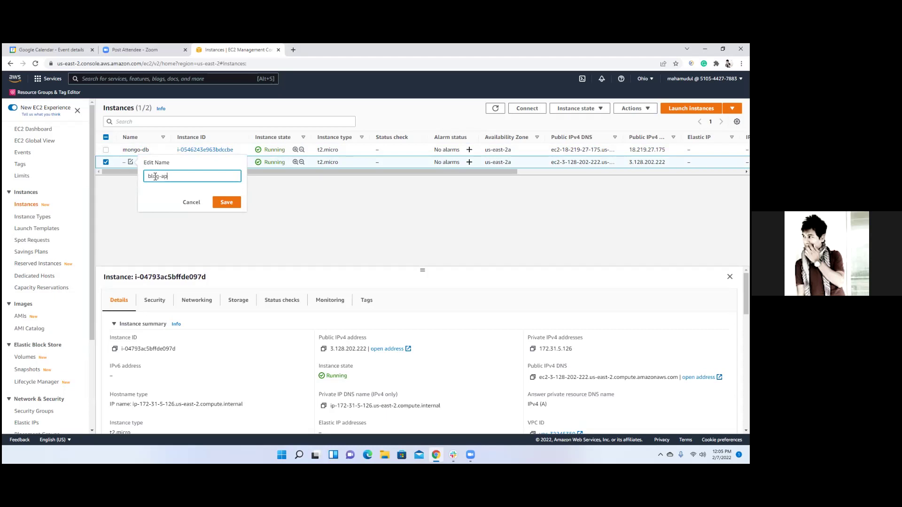
text(blog-app)
click(227, 203)
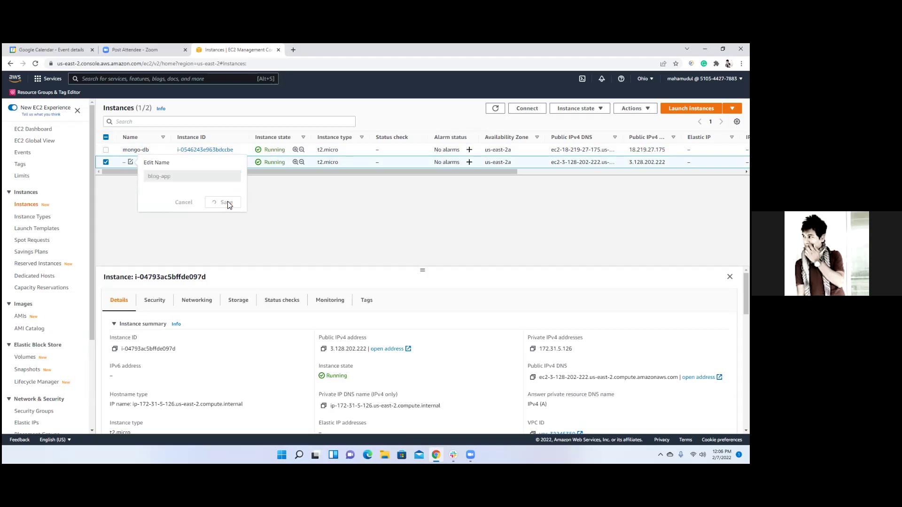
click(106, 150)
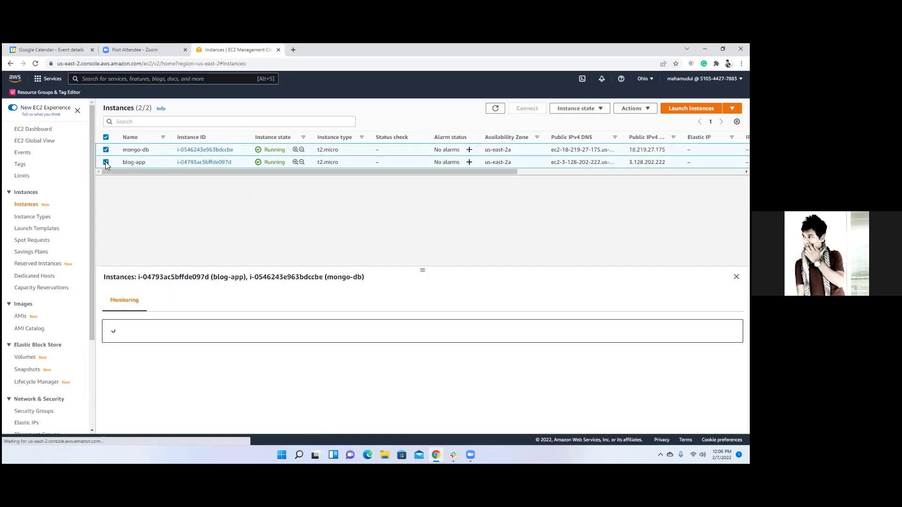
click(105, 162)
click(107, 150)
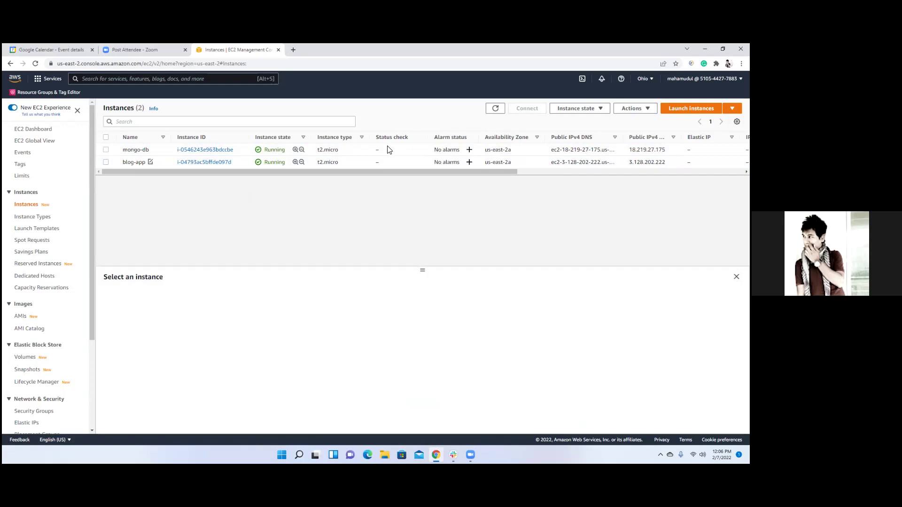
- Examine the mongo-db instance's status checks, security group rules and networking details
click(106, 150)
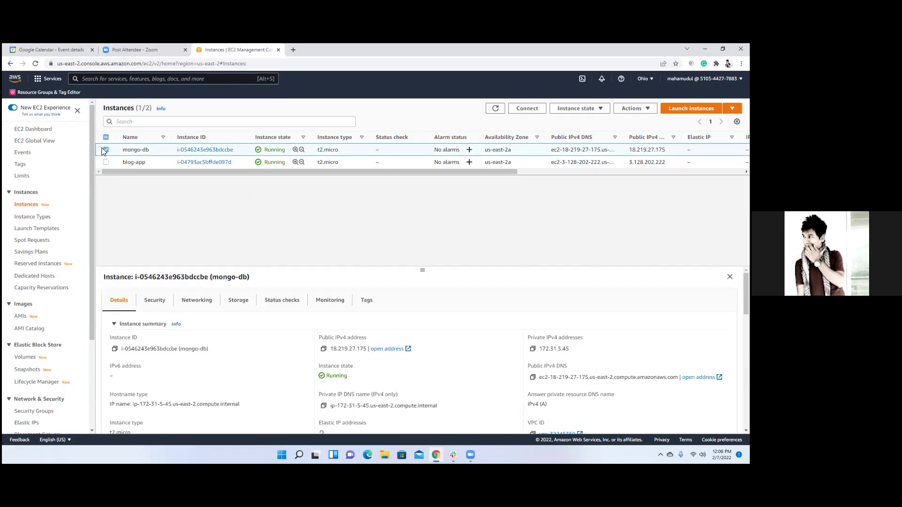
click(294, 304)
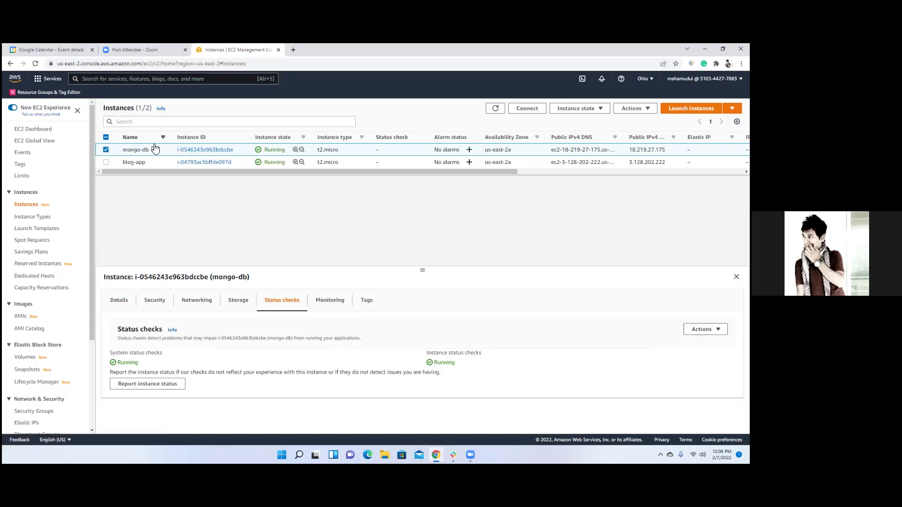
click(144, 304)
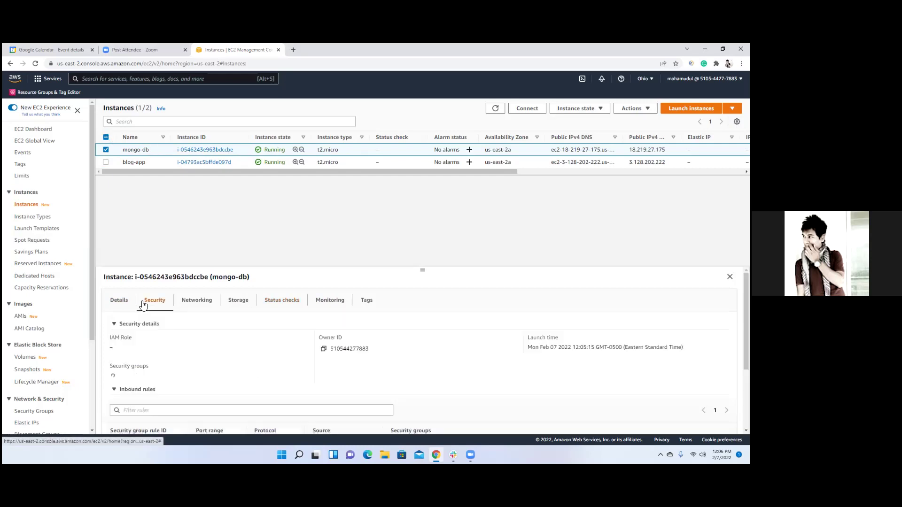
scroll(197, 327, down, 2)
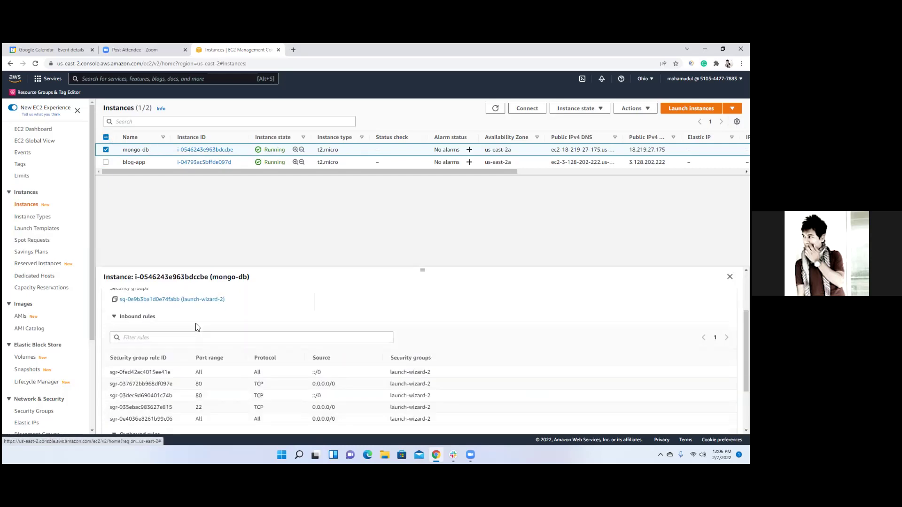
scroll(197, 327, down, 2)
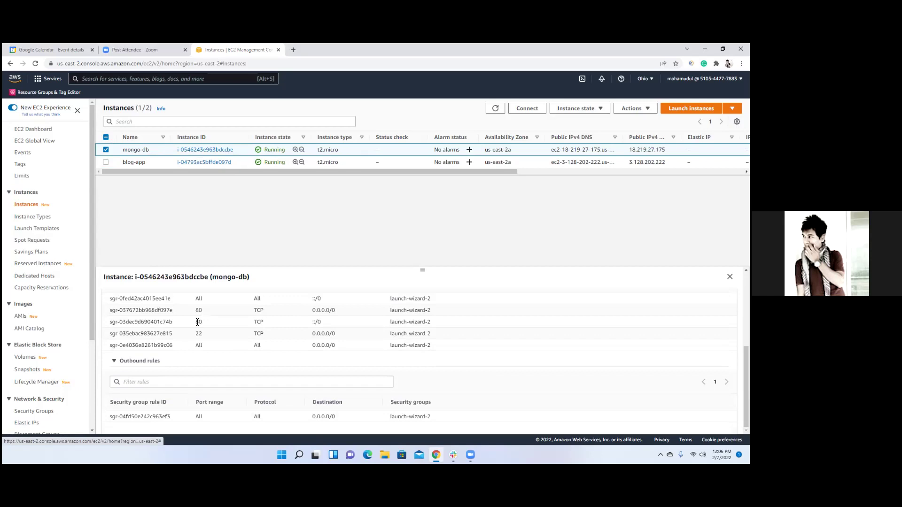
scroll(210, 315, up, 5)
scroll(204, 347, down, 1)
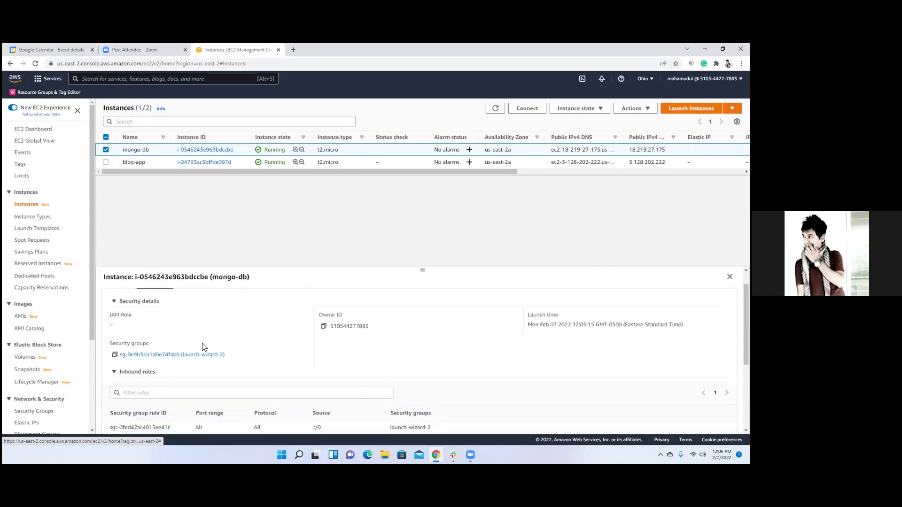
scroll(204, 347, down, 3)
scroll(317, 382, up, 5)
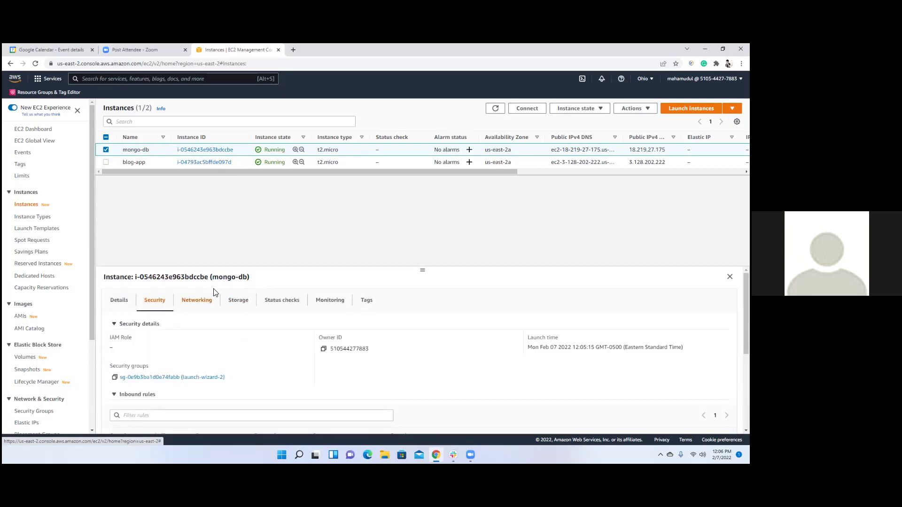
click(197, 299)
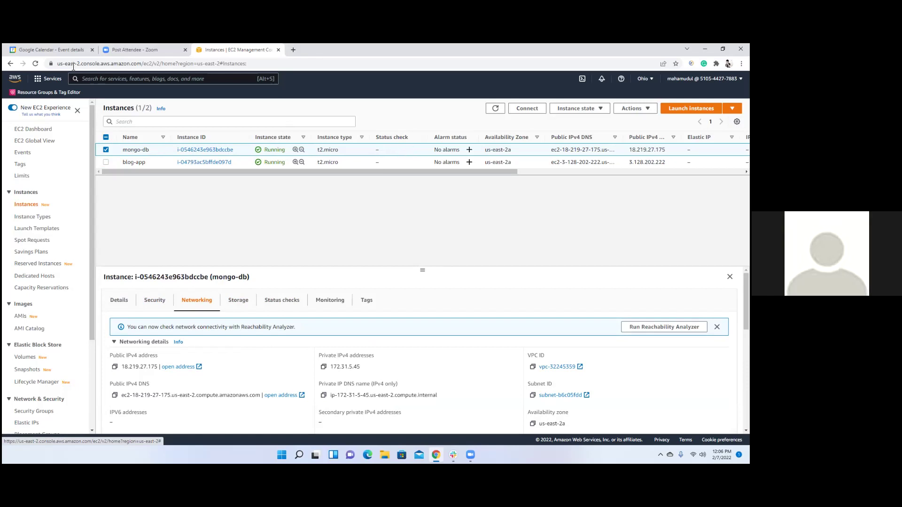
- Reload the instances list repeatedly to check the status checks of both instances
click(35, 64)
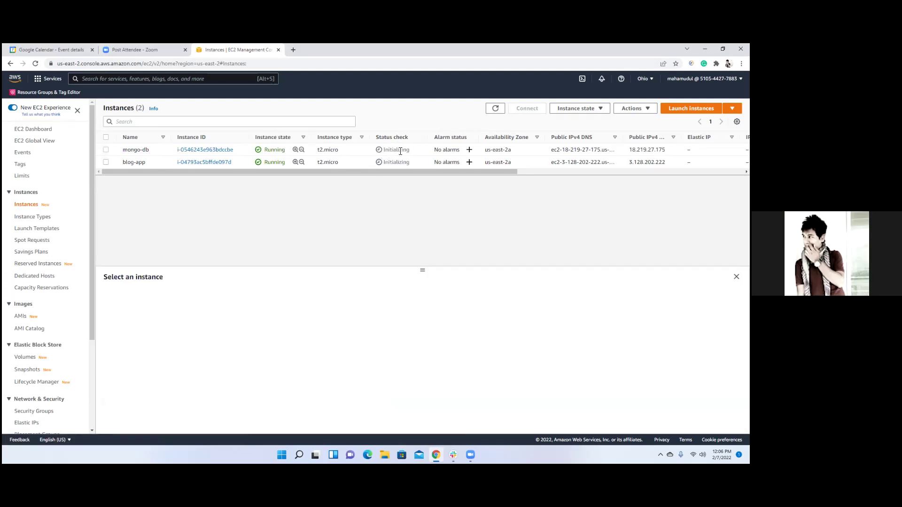
click(35, 64)
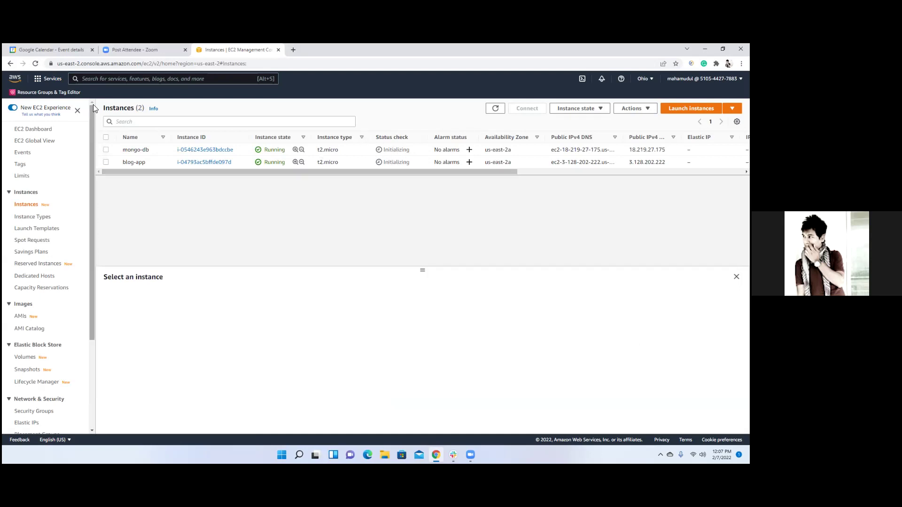
click(35, 63)
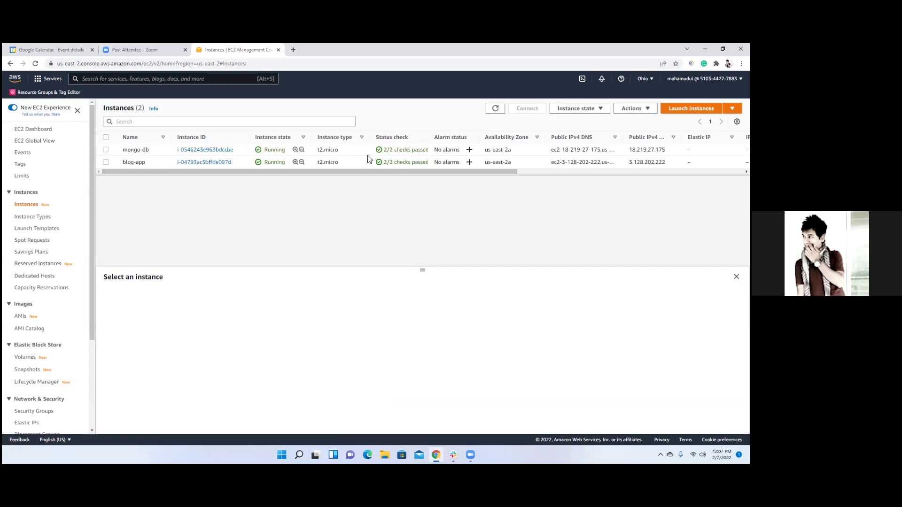
- Review the SSH client, Session Manager and EC2 Instance Connect options for mongo-db, and return to the instances list
click(106, 150)
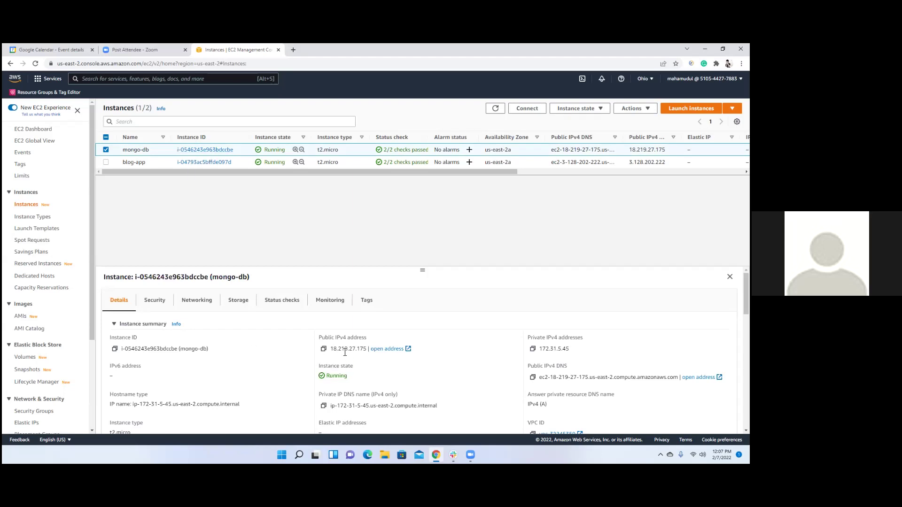
click(323, 349)
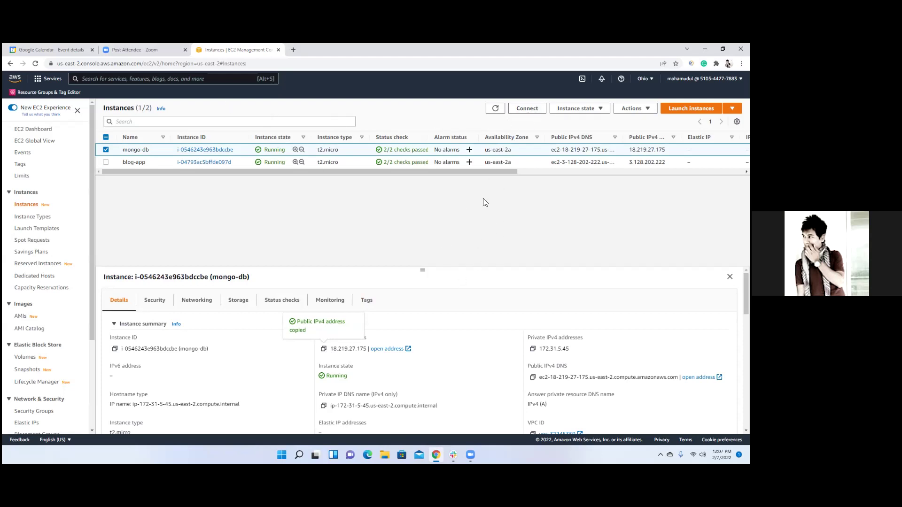
click(527, 109)
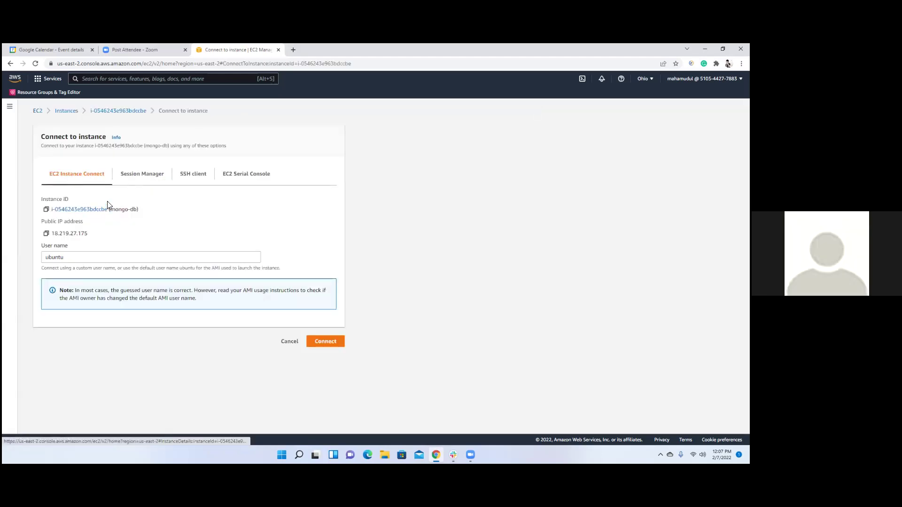
click(193, 177)
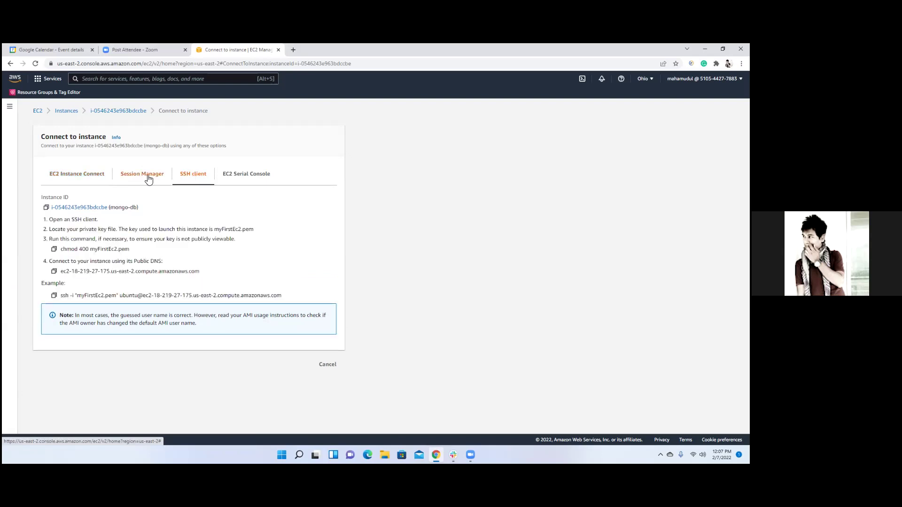
click(125, 178)
click(73, 177)
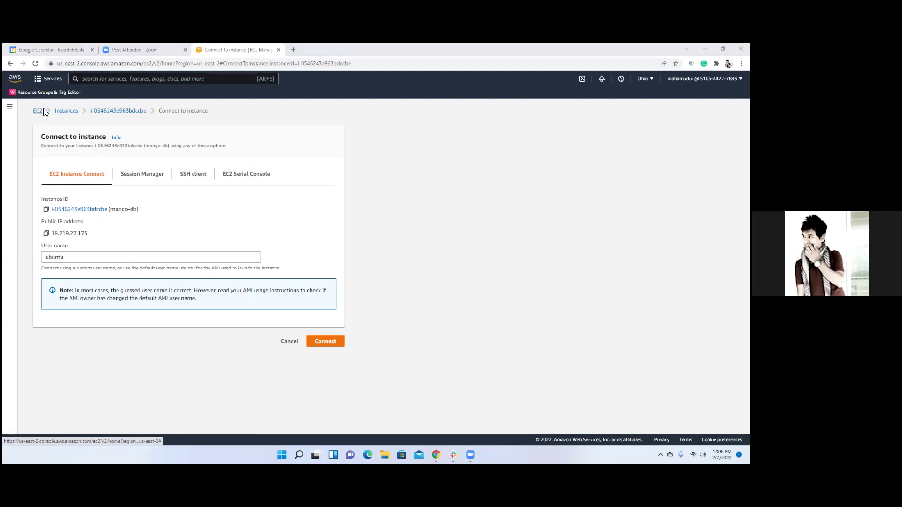
click(282, 342)
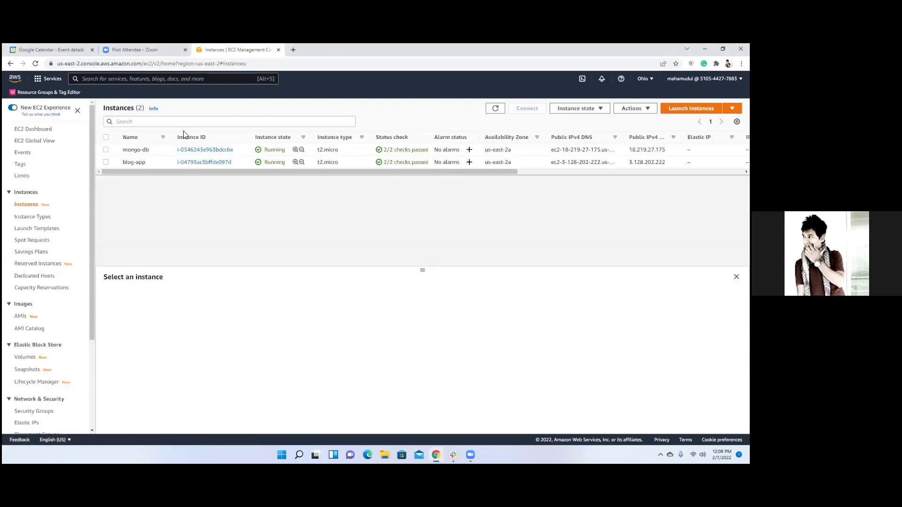
- Copy the mongo-db instance's public IPv4 address and switch to MobaXterm
click(107, 150)
click(323, 349)
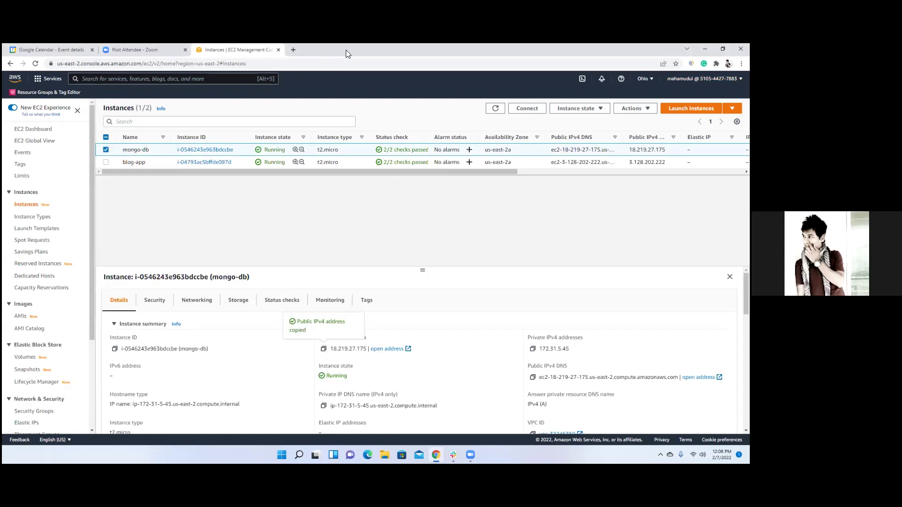
click(705, 49)
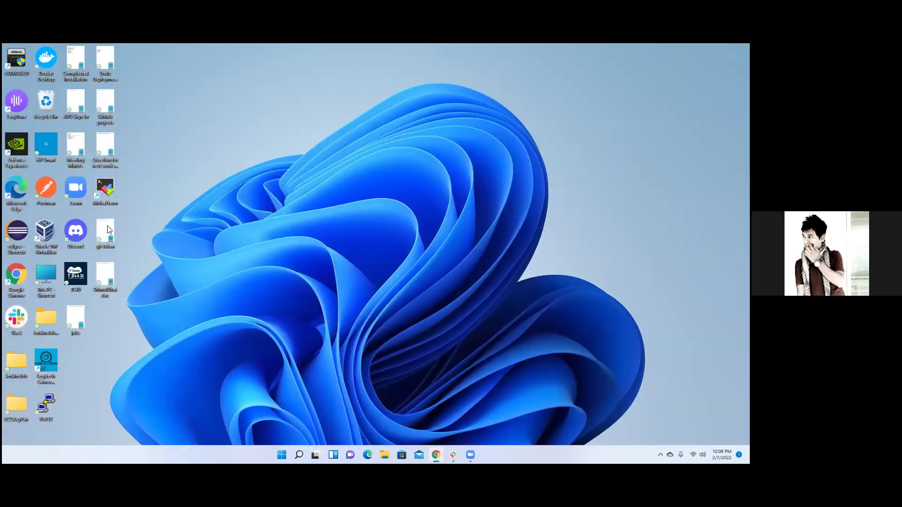
double_click(107, 181)
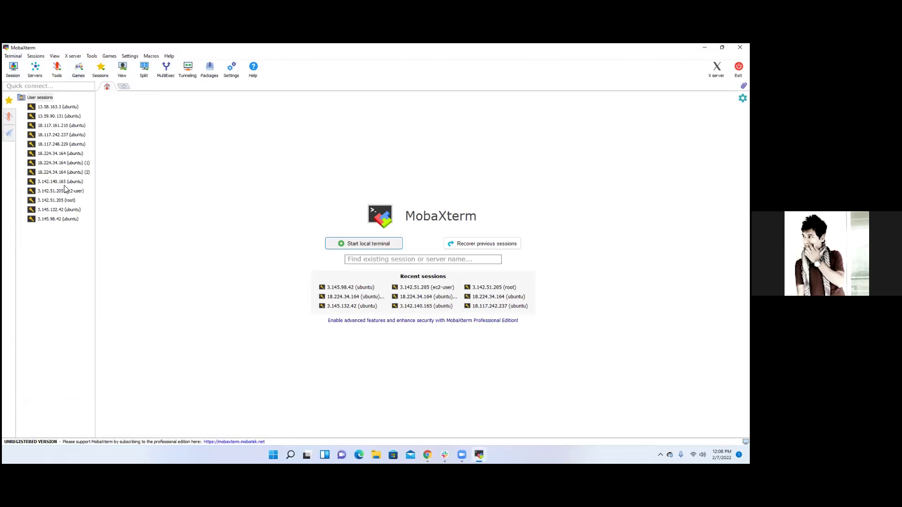
- Delete the eight saved sessions from 18.224.34.164 (ubuntu) through 3.145.98.42 (ubuntu)
click(57, 219)
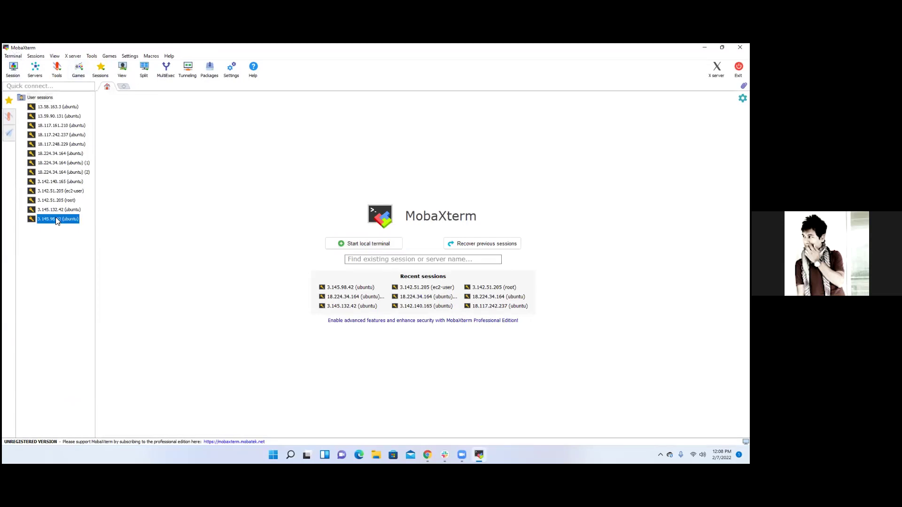
ctrl+click(58, 210)
ctrl+click(58, 201)
ctrl+click(60, 191)
ctrl+click(60, 182)
ctrl+click(63, 172)
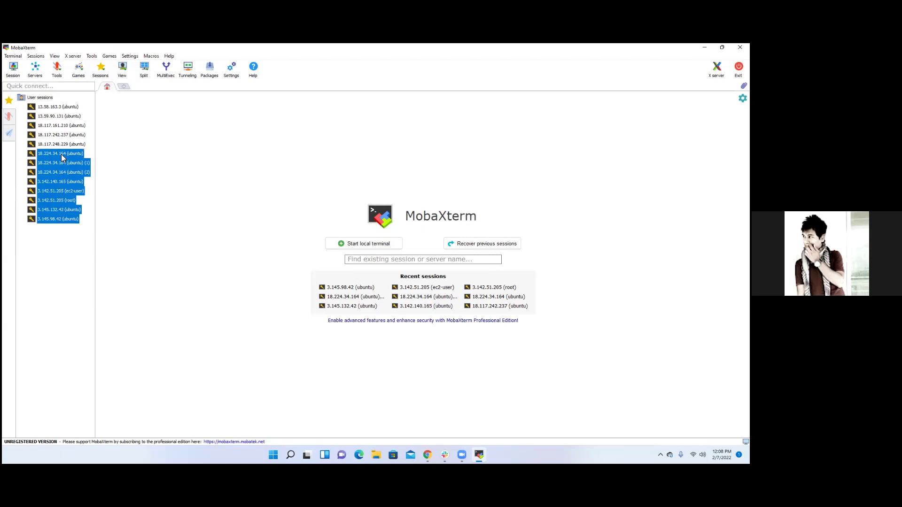
ctrl+click(61, 155)
key(Delete)
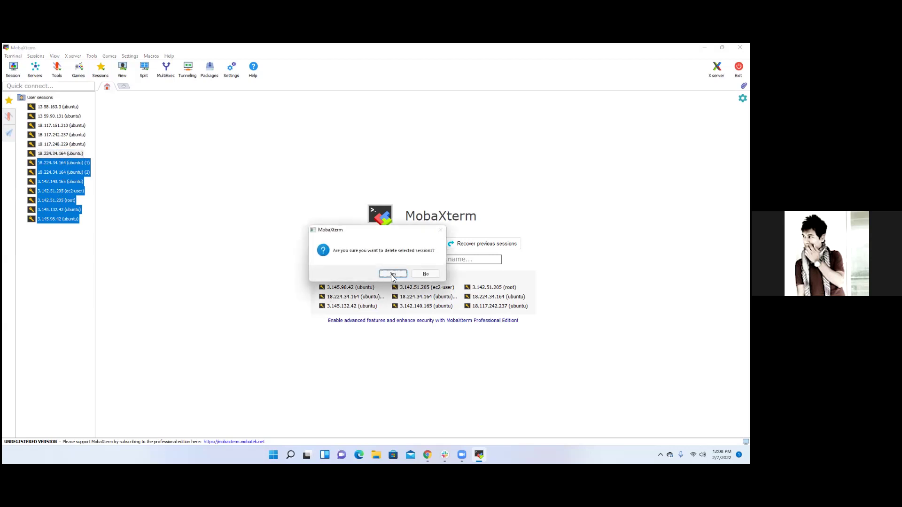
click(393, 275)
- Create a new SSH session with remote host 18.219.27.175 and the specified username ubuntu
click(19, 73)
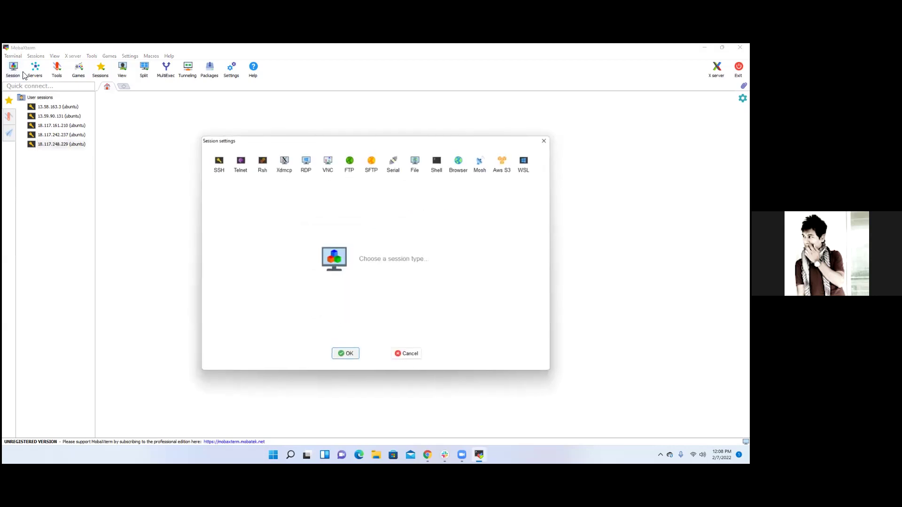
click(217, 164)
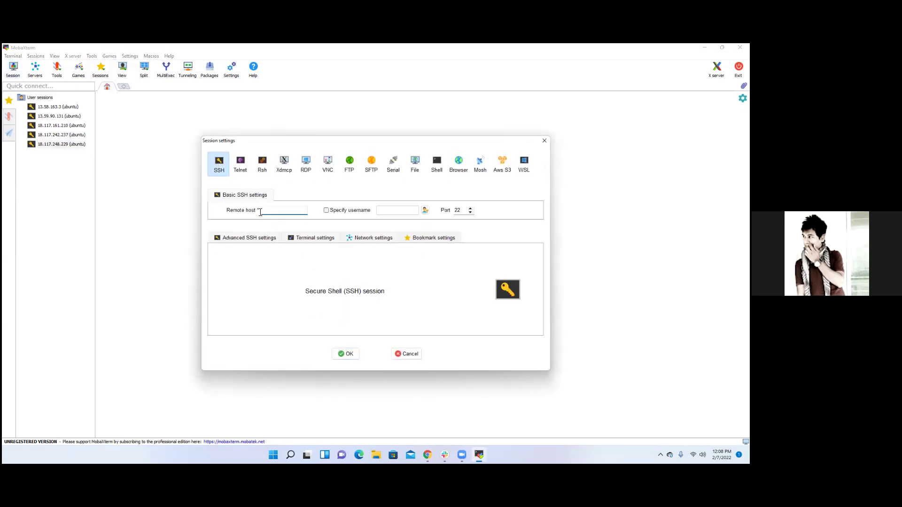
text(18.219.27.175)
click(326, 211)
key(BackSpace)
text(ub)
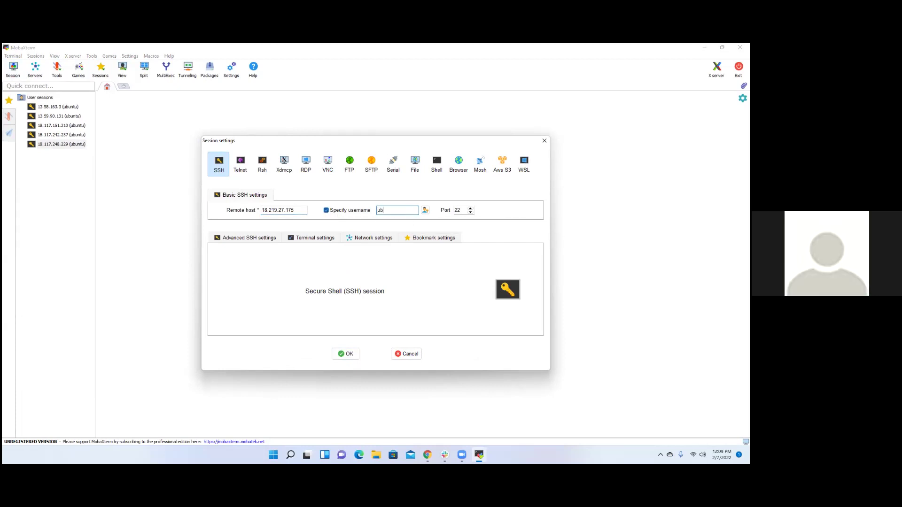
text(untu)
- Set the SSH session to use the myFirstEc2 private key file from the Downloads folder and connect
click(240, 238)
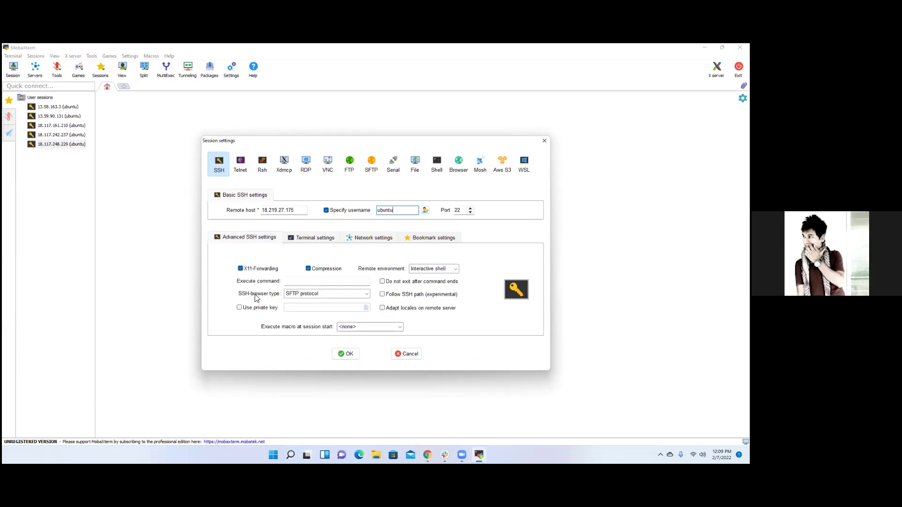
mouse_move(242, 312)
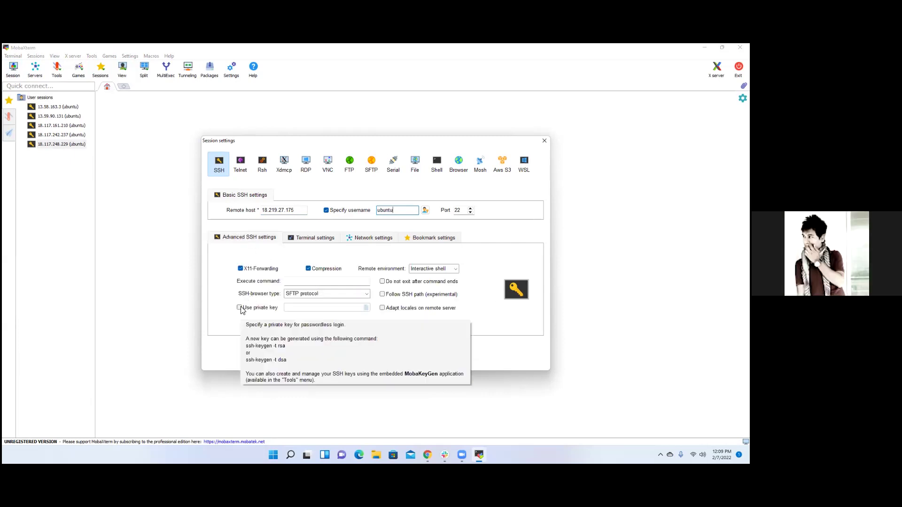
click(239, 308)
mouse_move(369, 313)
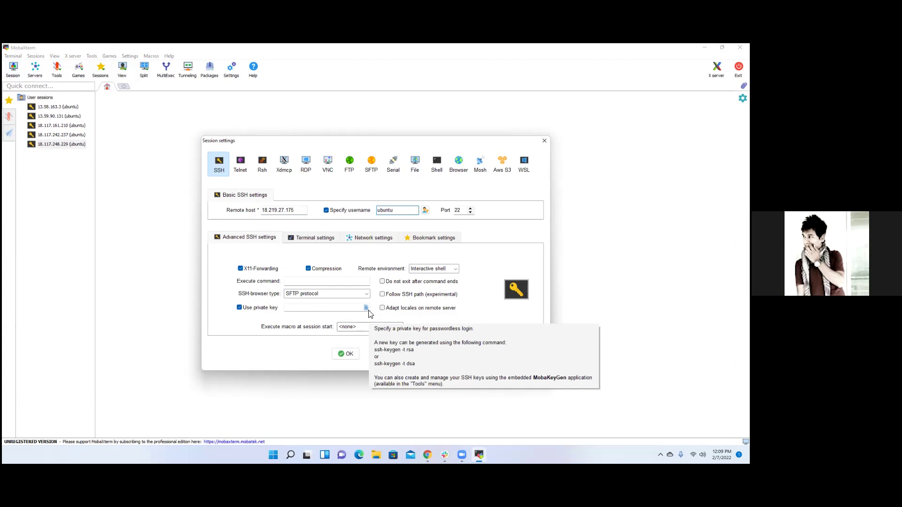
click(367, 312)
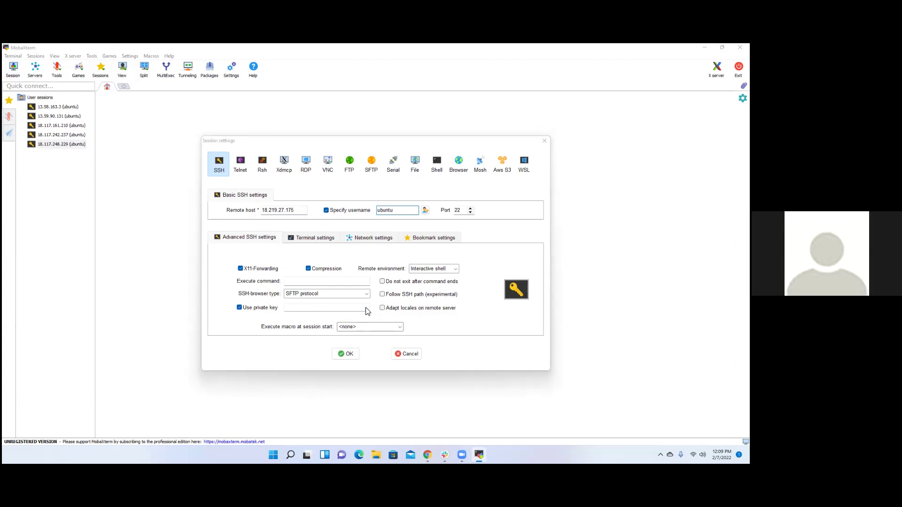
text(my)
click(374, 280)
key(Return)
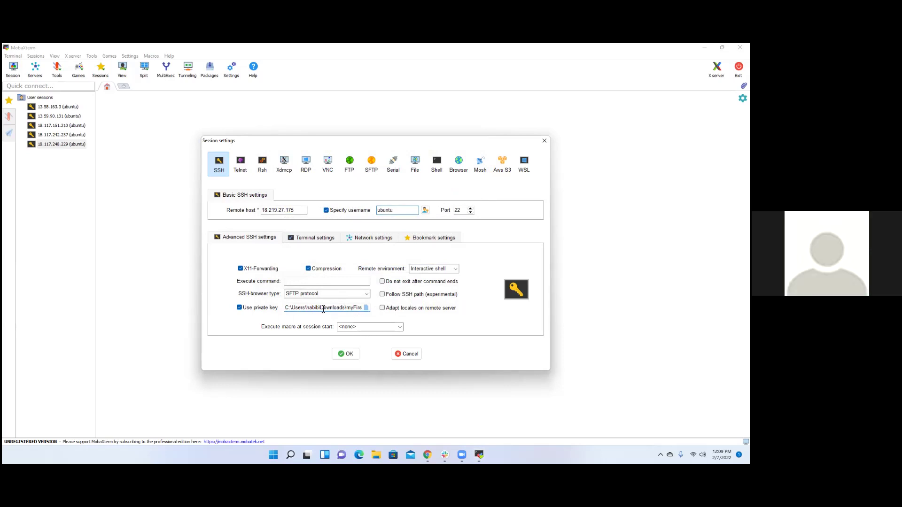
mouse_move(323, 310)
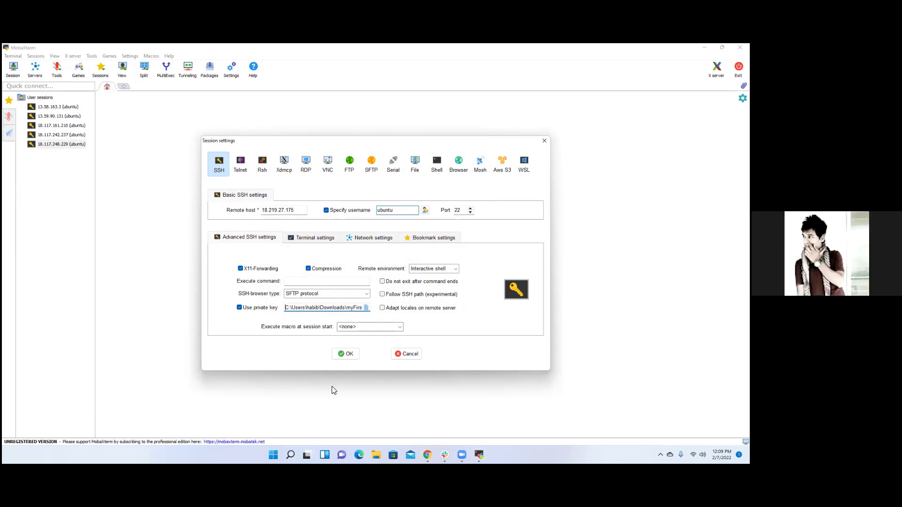
click(349, 358)
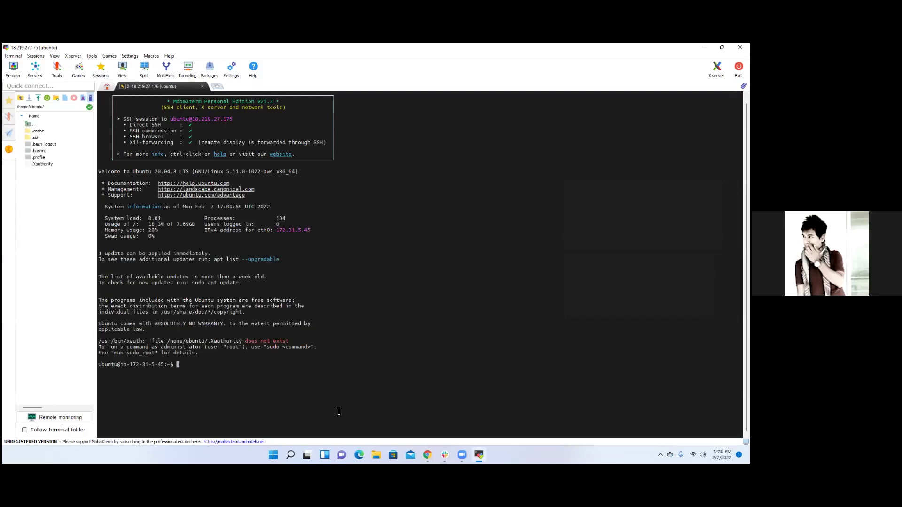
- Clear the terminal, enlarge its text and switch to the root user with sudo su -
key(ctrl+l)
scroll(310, 412, up, 4)
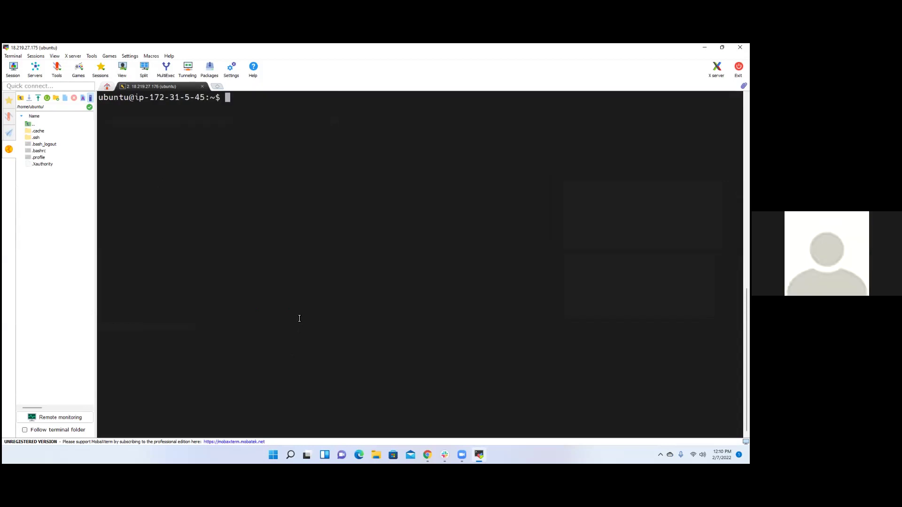
text(sudo su -)
key(Return)
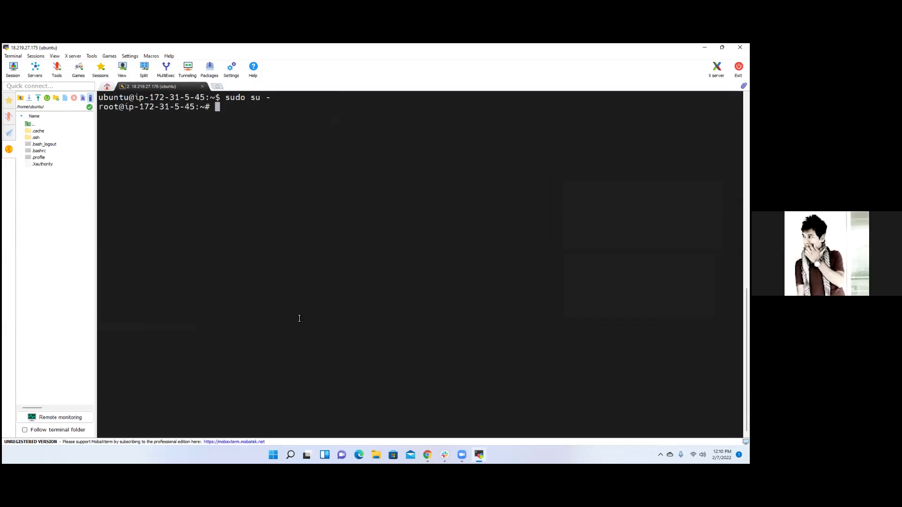